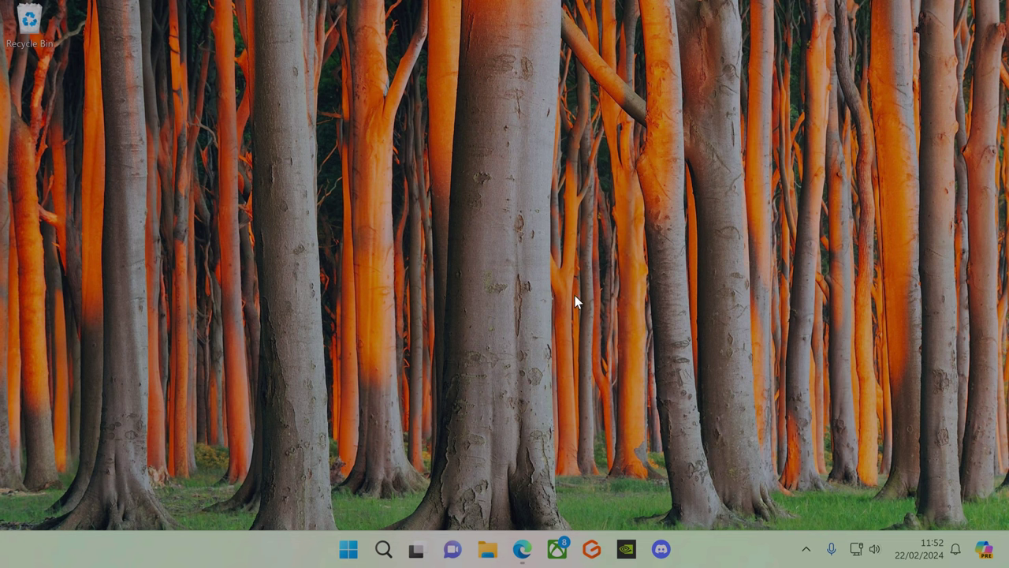
left_click(521, 550)
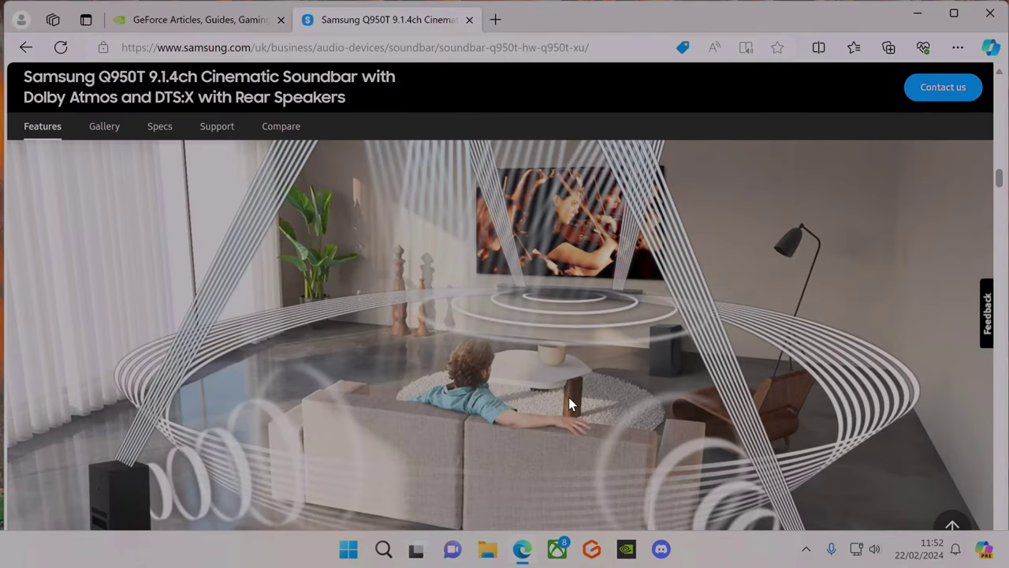
scroll(568, 398, "down", 5)
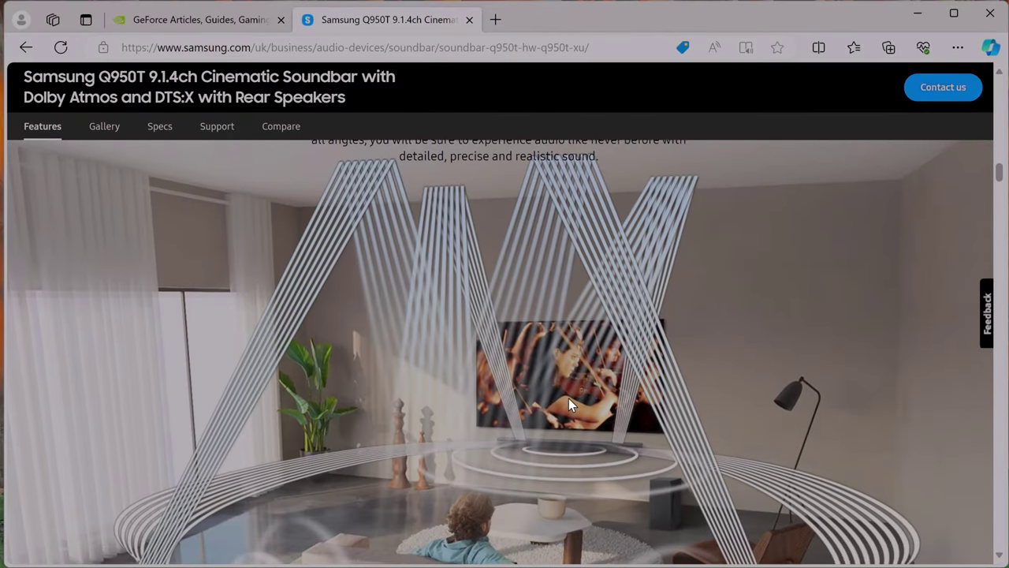
scroll(569, 398, "down", 3)
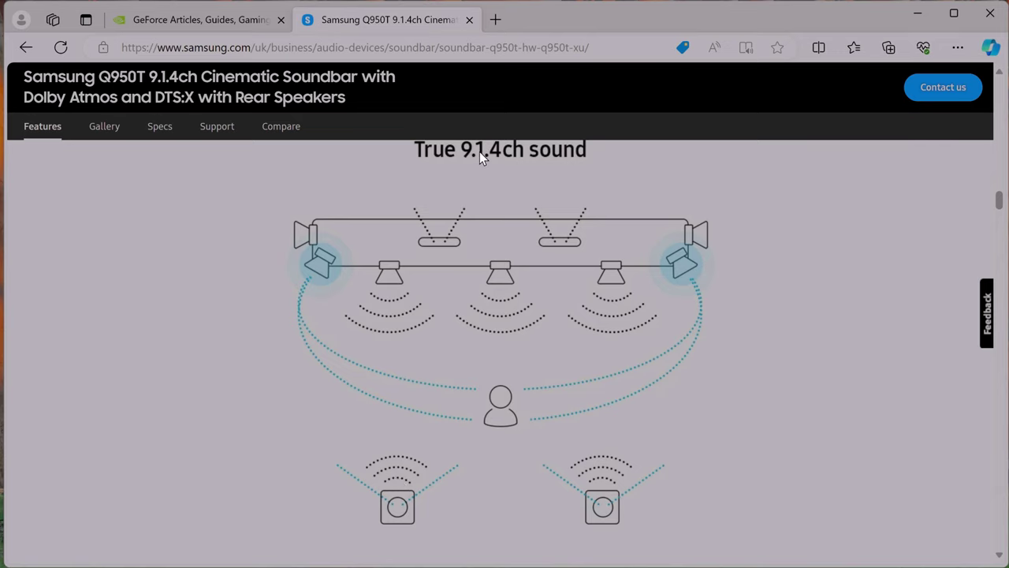
scroll(479, 152, "up", 5)
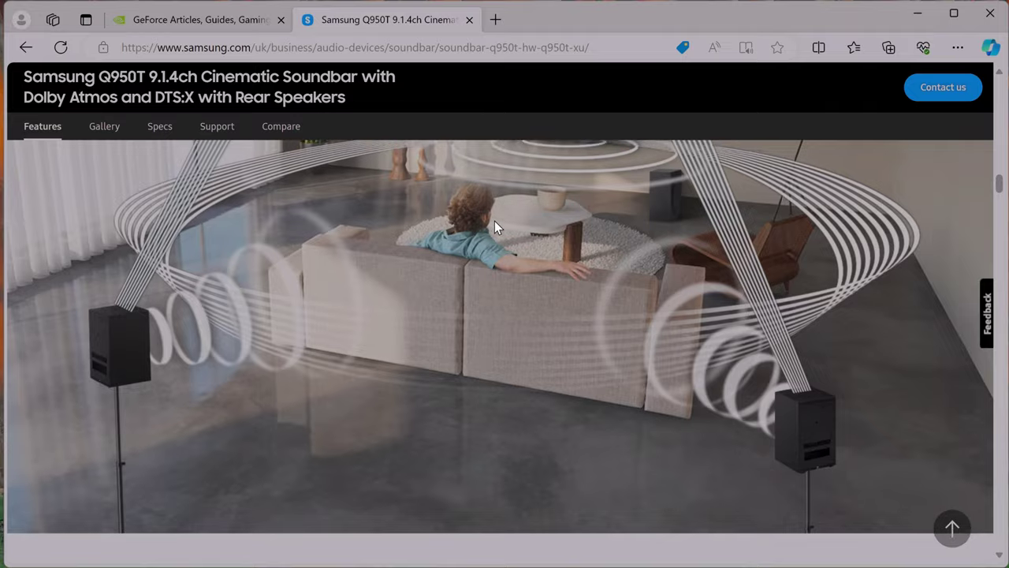
scroll(495, 220, "up", 2)
scroll(580, 359, "down", 5)
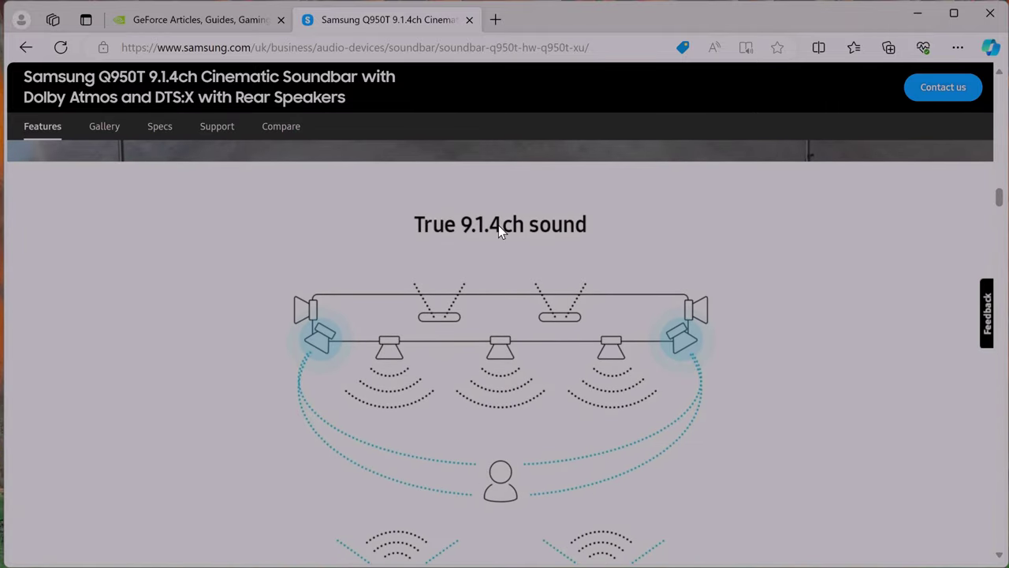
scroll(498, 225, "down", 1)
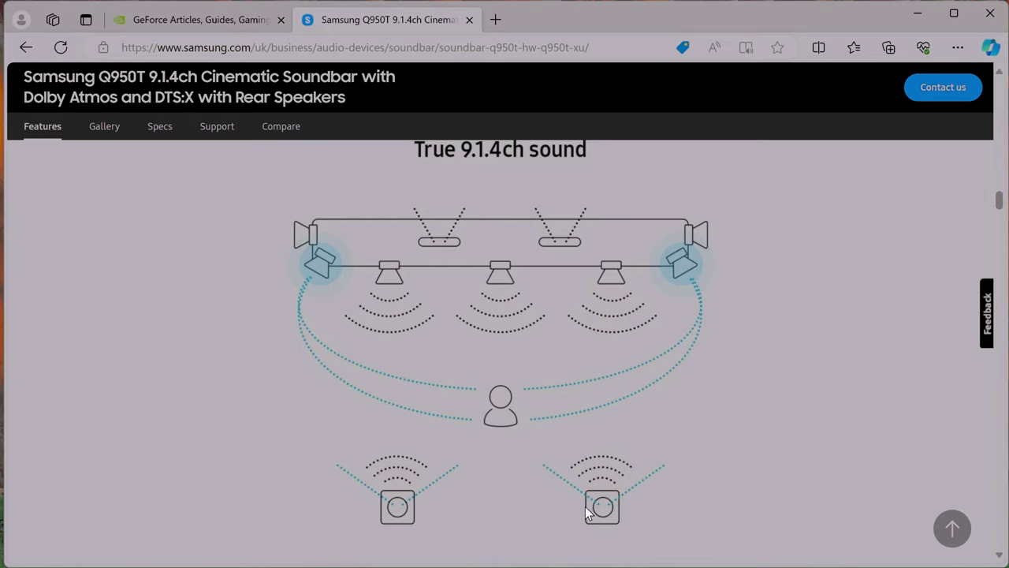
scroll(428, 413, "up", 5)
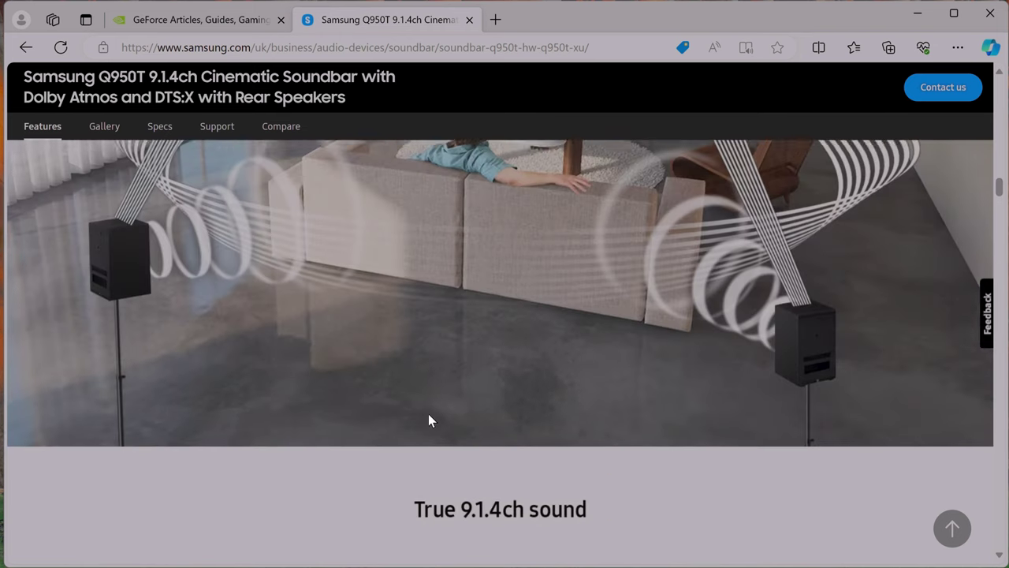
scroll(428, 414, "up", 3)
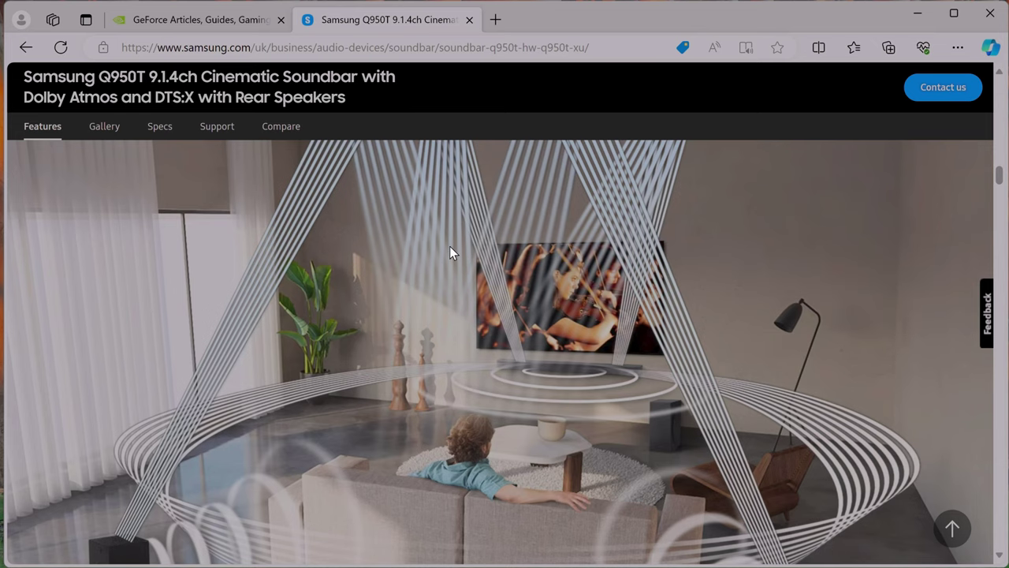
scroll(456, 268, "down", 5)
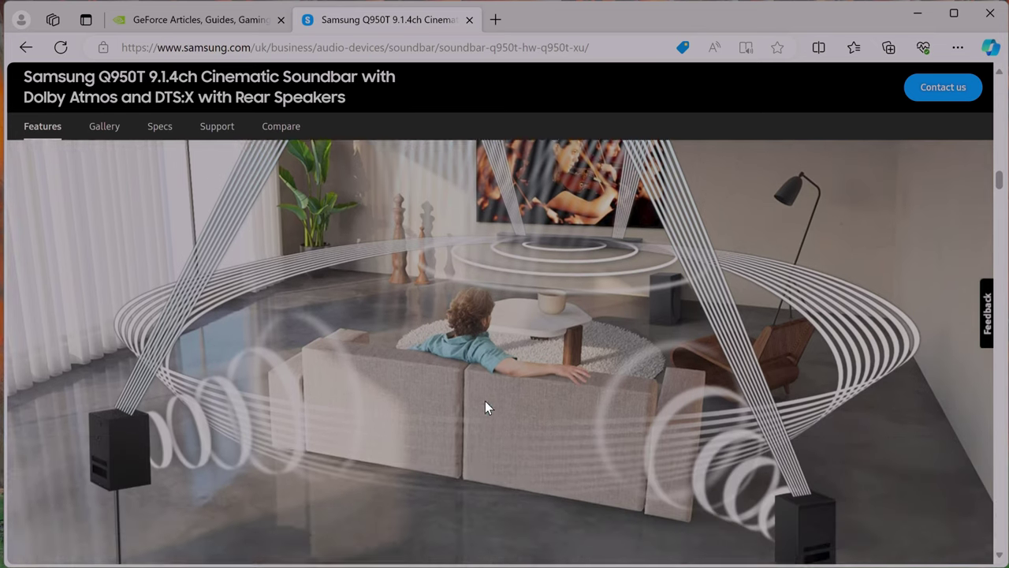
scroll(484, 406, "down", 1)
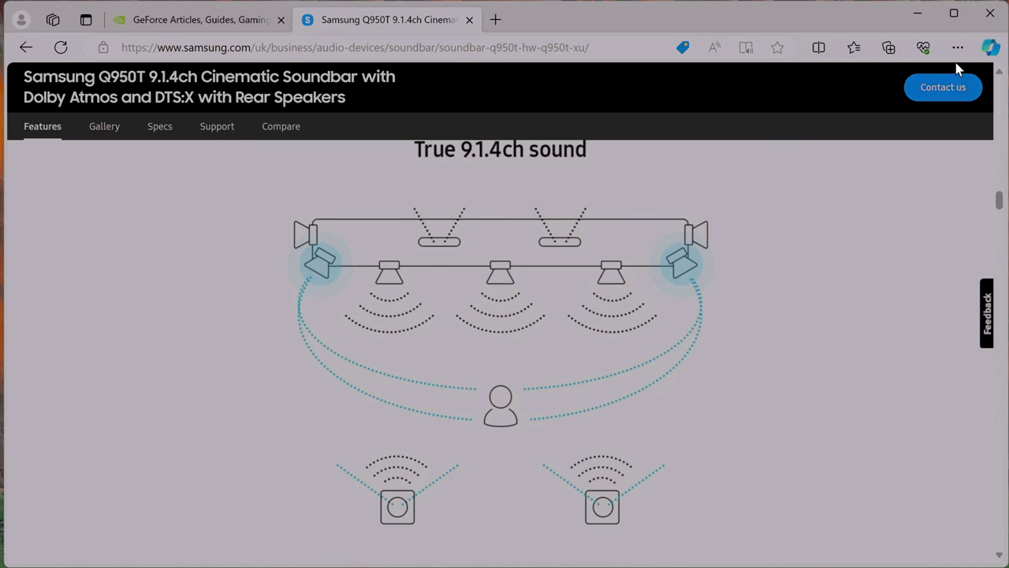
left_click(929, 19)
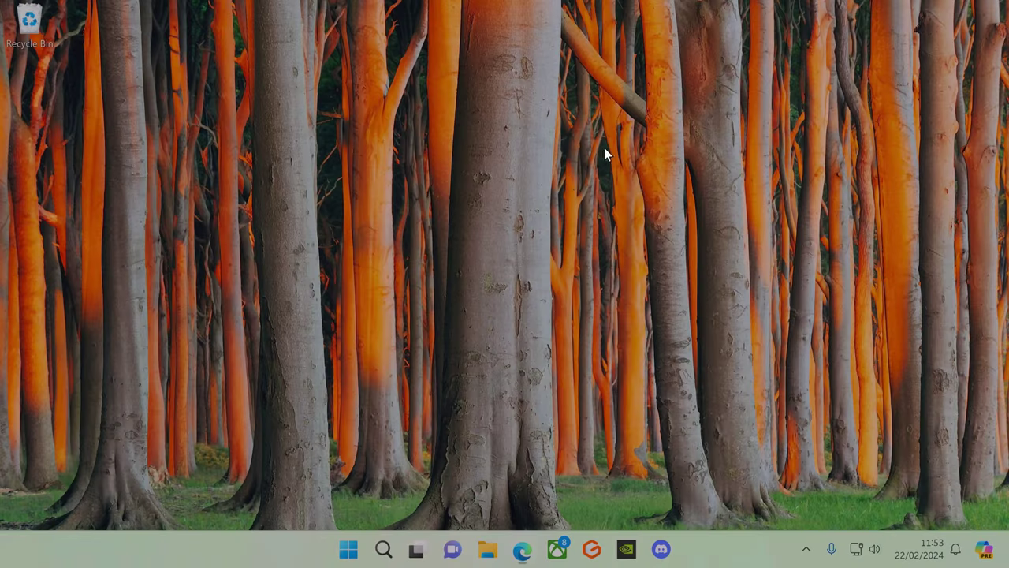
left_click(383, 552)
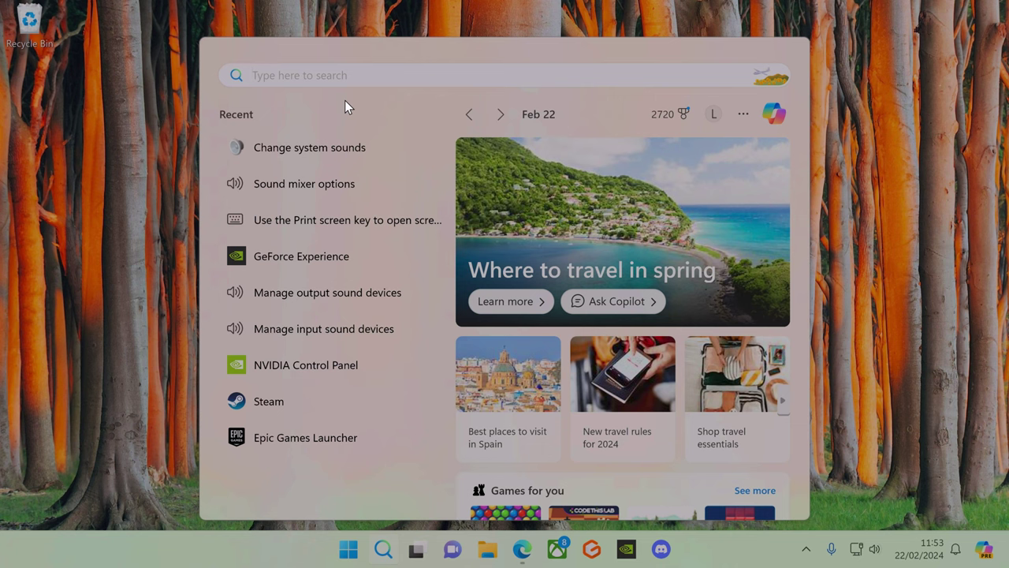
type("sound")
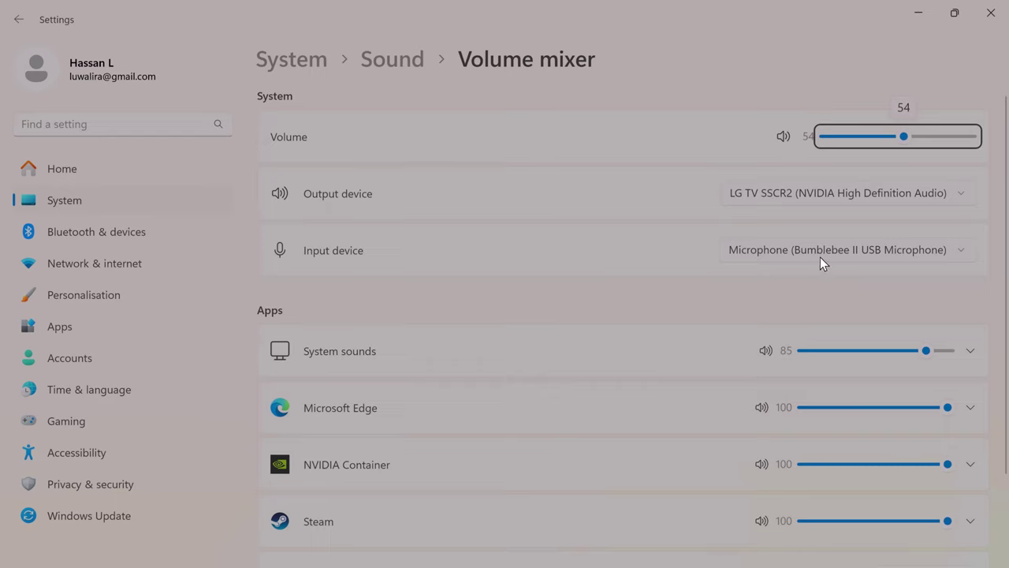
left_click(795, 191)
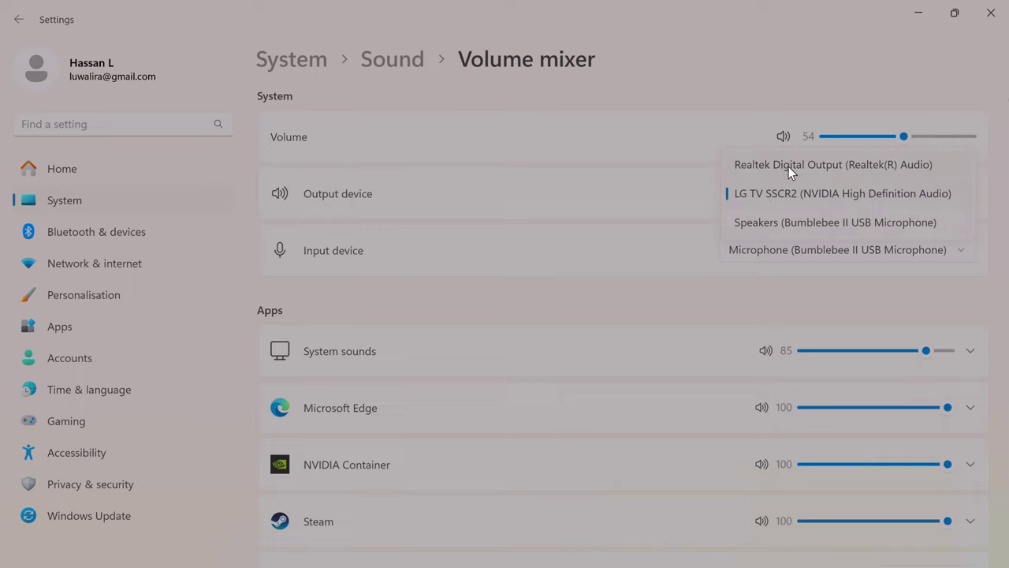
left_click(672, 91)
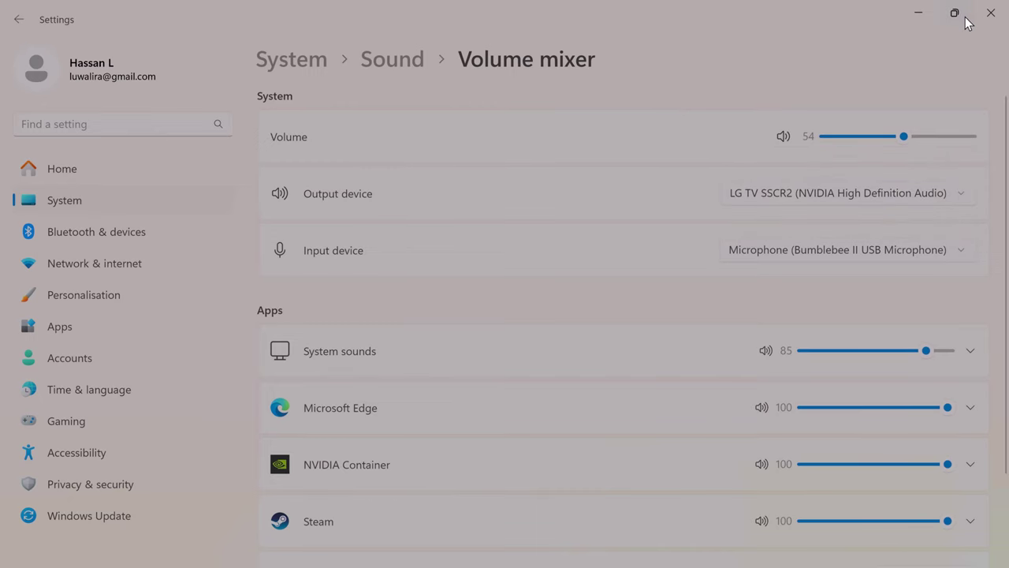
left_click(922, 13)
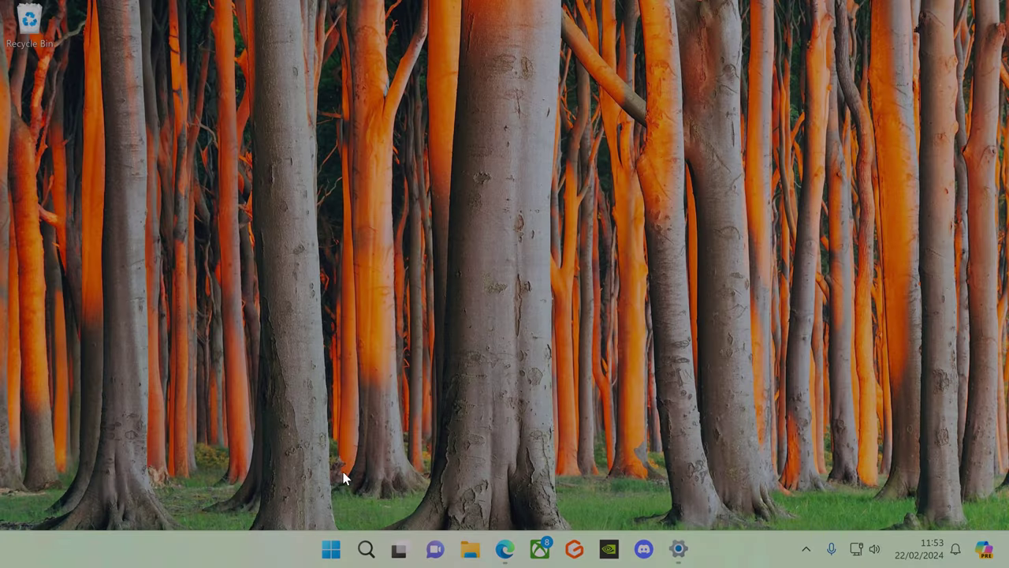
- Search 'sound' and open the classic Sound control panel
left_click(365, 548)
type("sound")
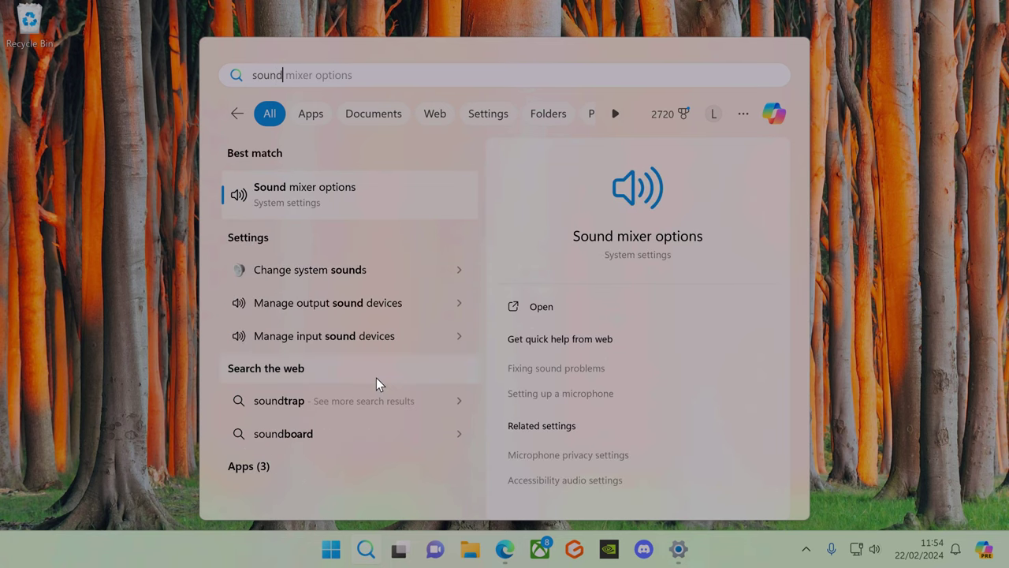
left_click(383, 264)
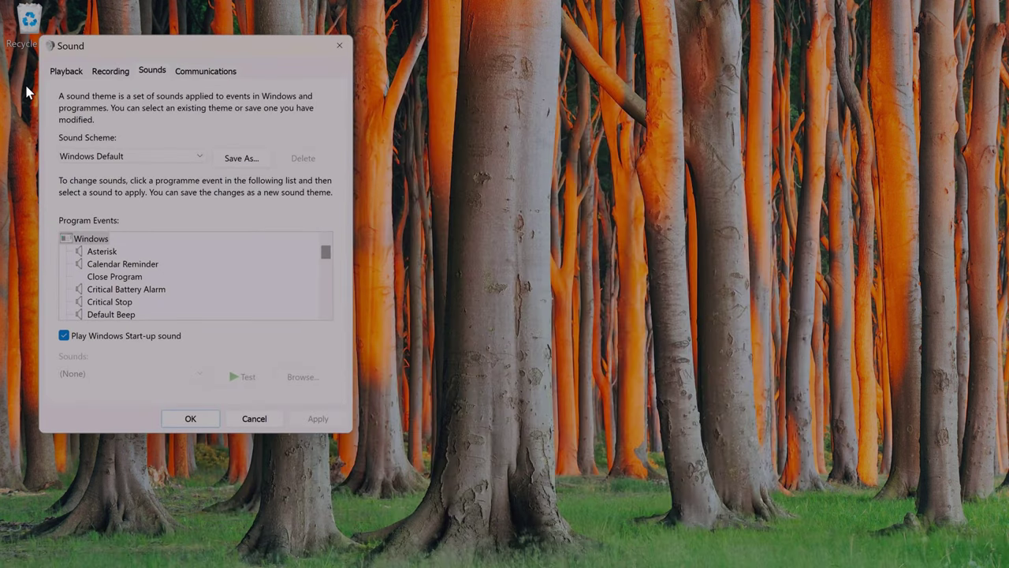
- Select LG TV SSCR2 among the playback devices and open its speaker configuration
left_click(66, 71)
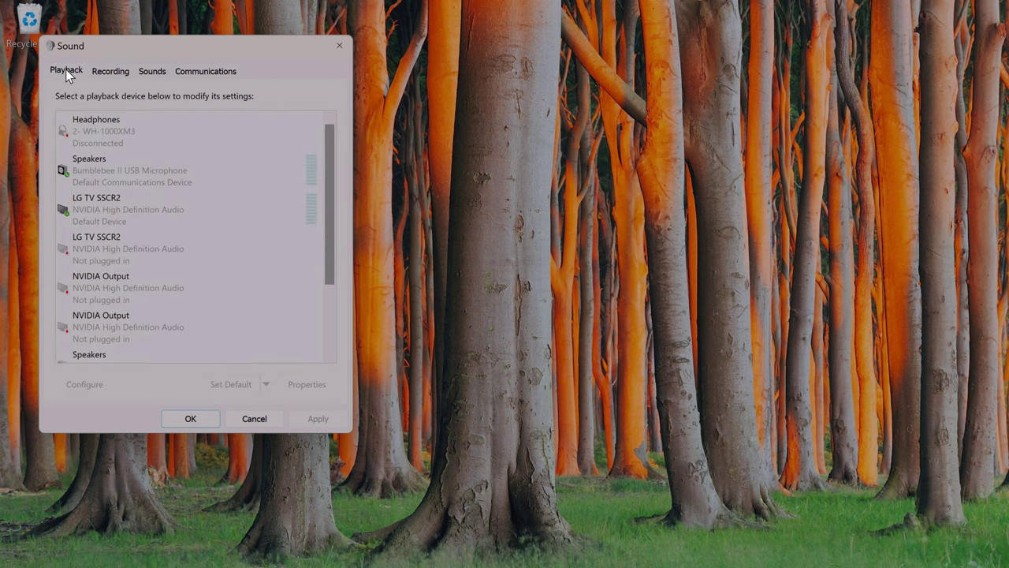
left_click(142, 204)
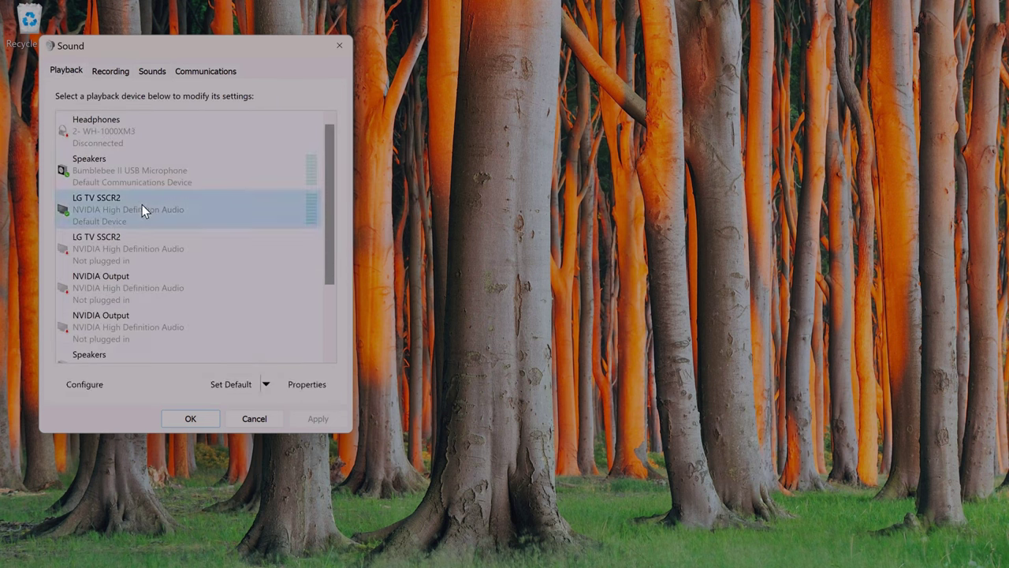
left_click(85, 384)
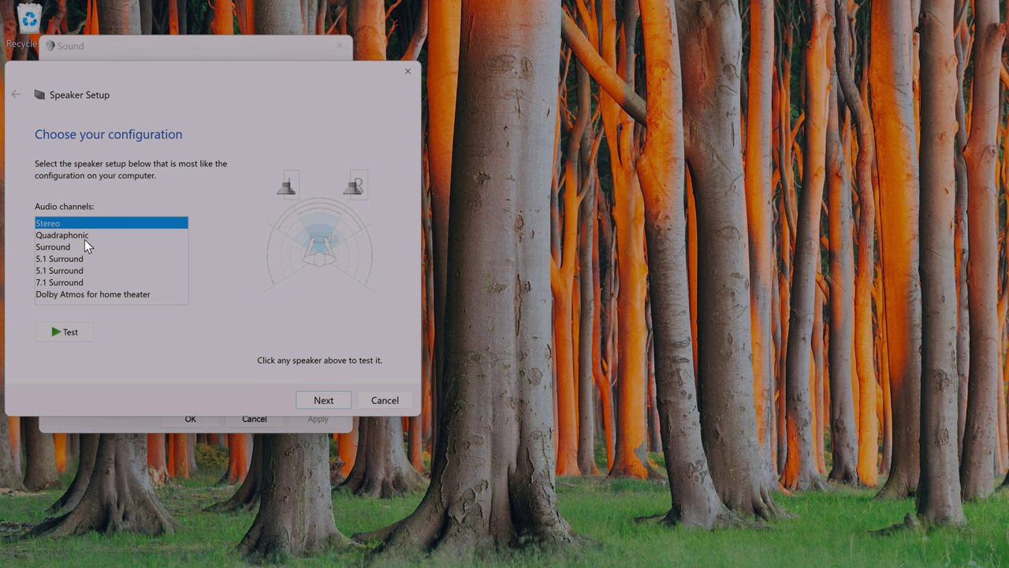
- Preview Quadraphonic, Surround, 5.1 and 7.1 layouts, pick Dolby Atmos for home theater, then Stereo
left_click(84, 237)
left_click(85, 247)
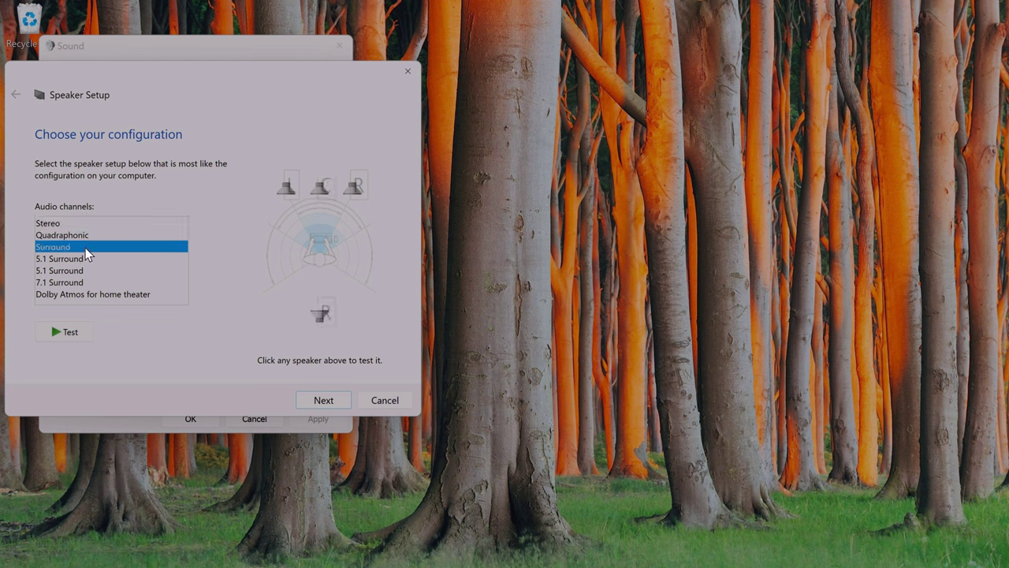
left_click(85, 258)
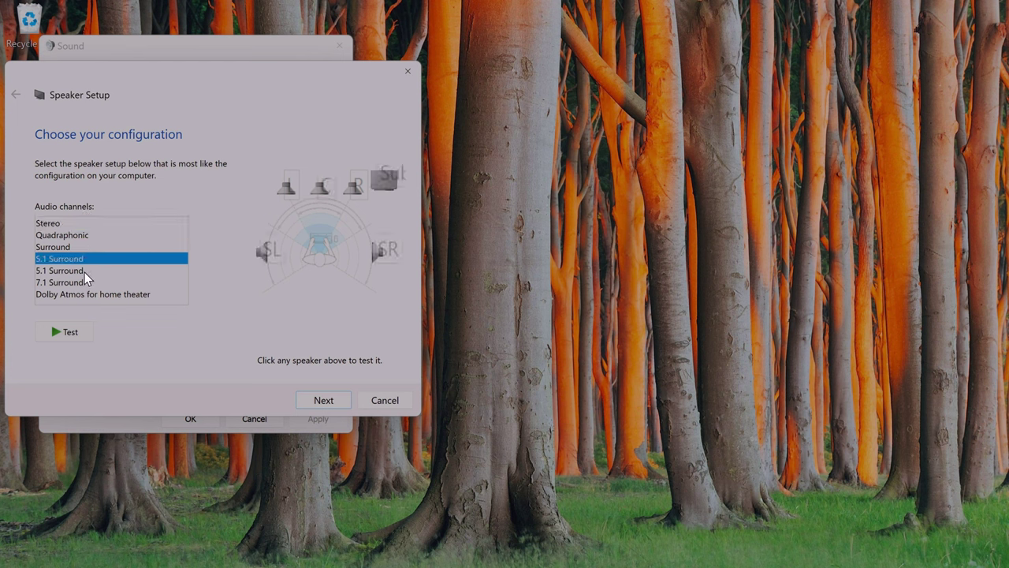
left_click(83, 282)
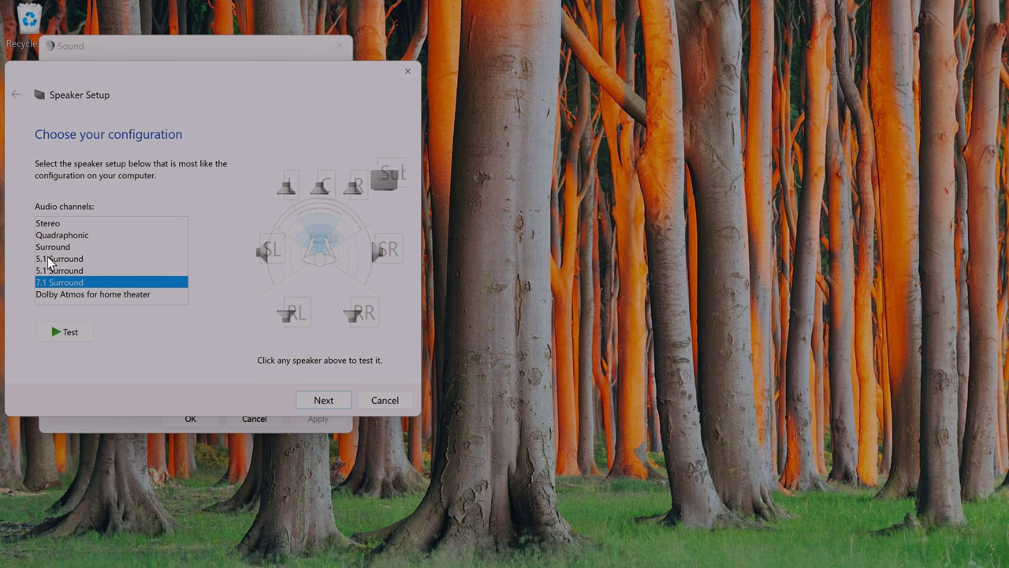
left_click(74, 294)
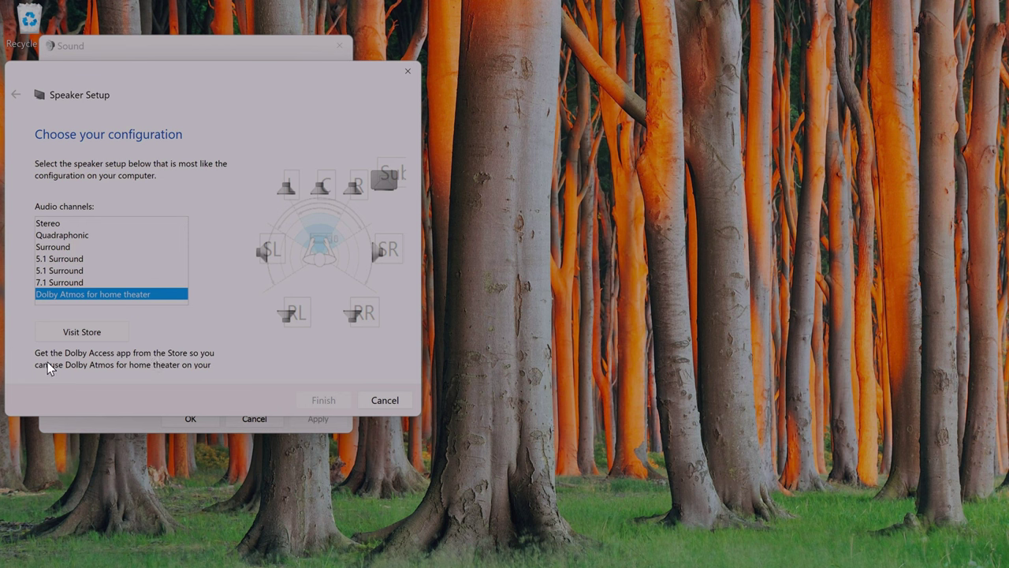
left_click(67, 223)
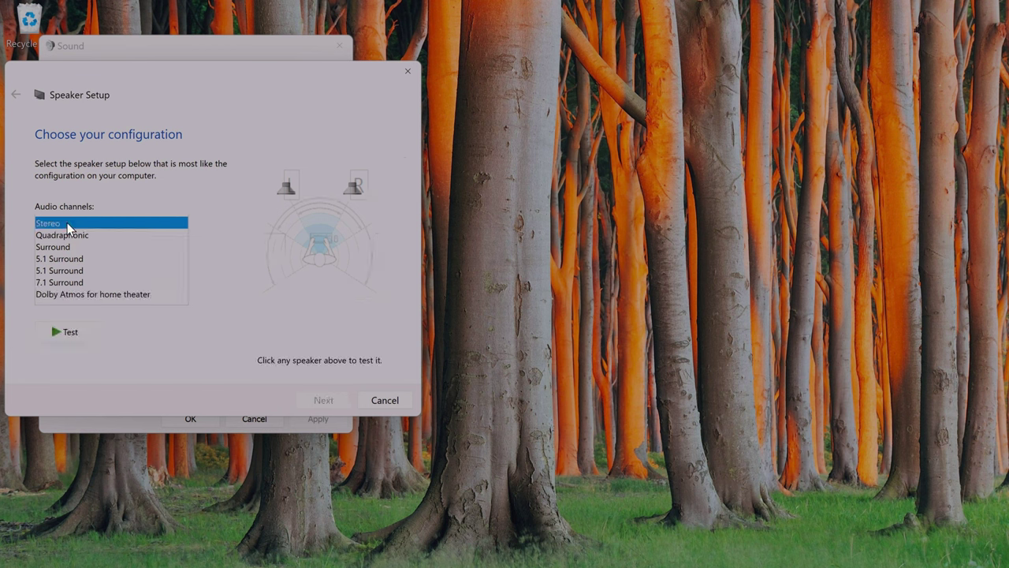
- Test the Stereo and 5.1 Surround layouts, declining to interrupt the app using the device
left_click(64, 331)
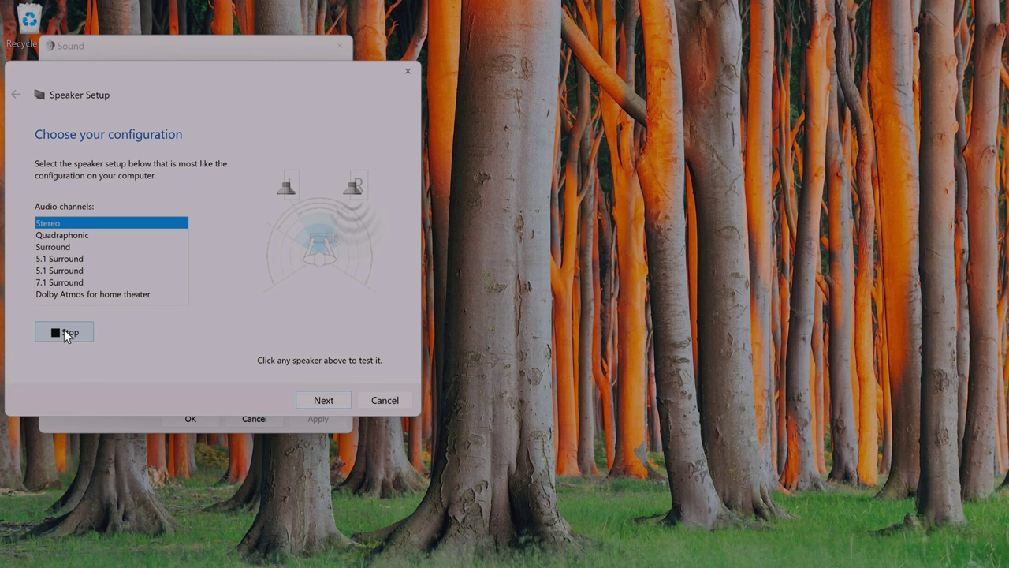
left_click(74, 270)
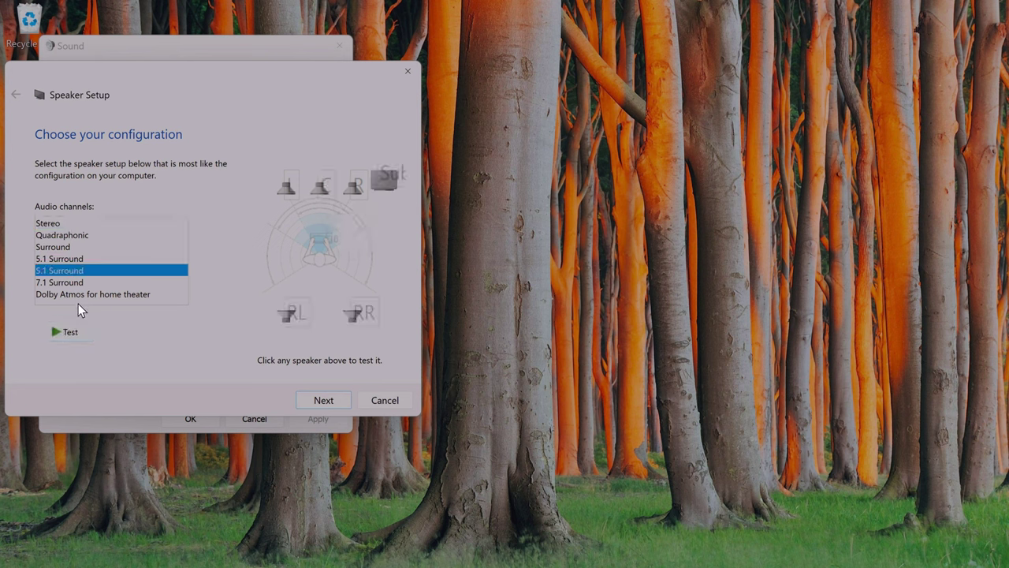
left_click(78, 331)
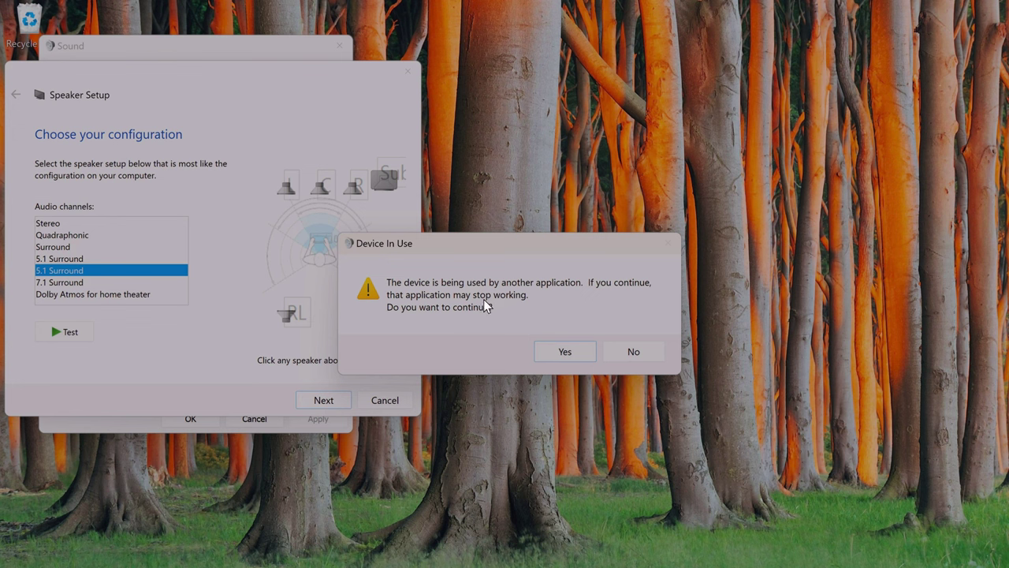
left_click(628, 351)
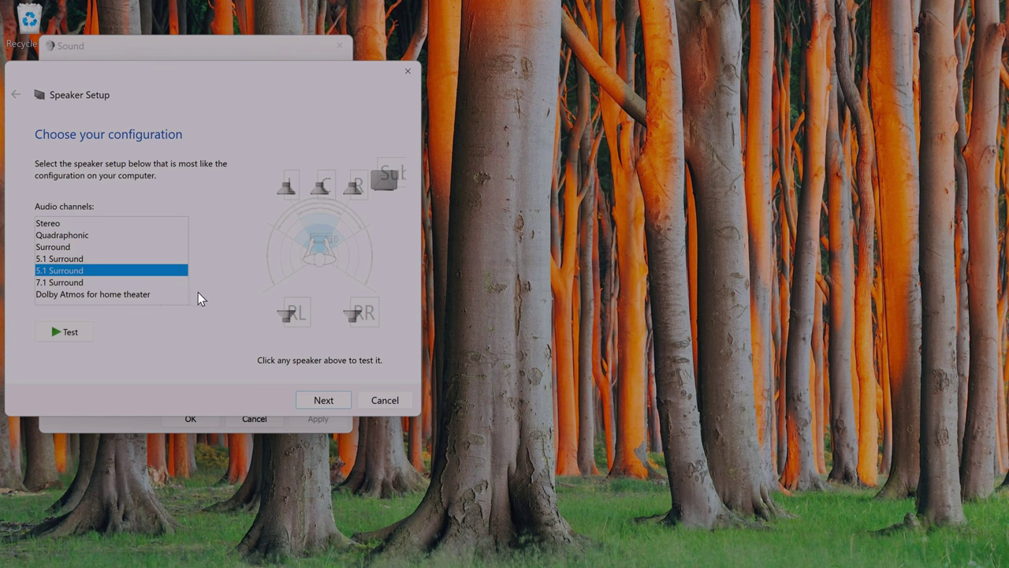
- Choose Dolby Atmos for home theater and open the Dolby Access Store page
left_click(114, 295)
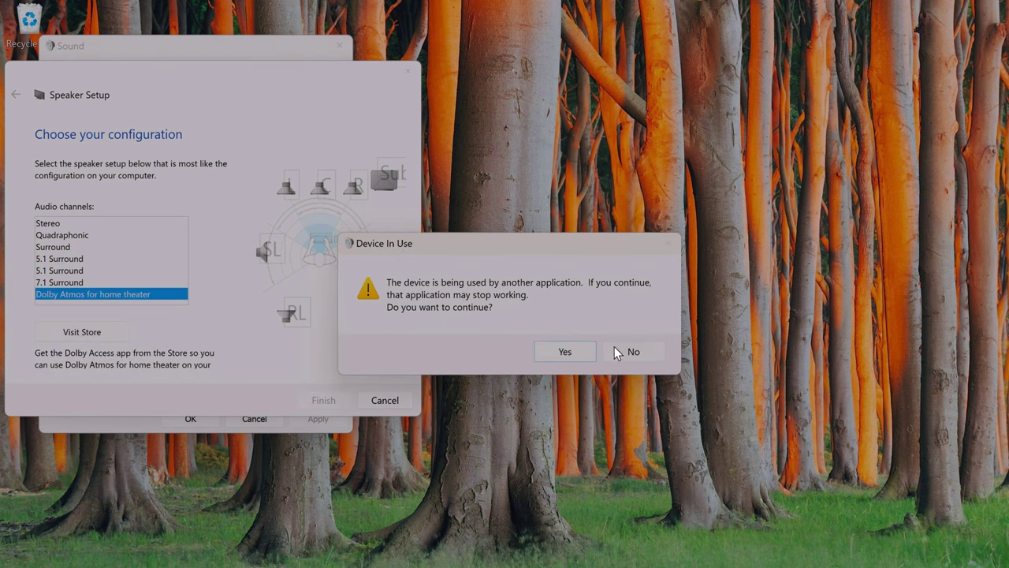
left_click(629, 351)
left_click(104, 337)
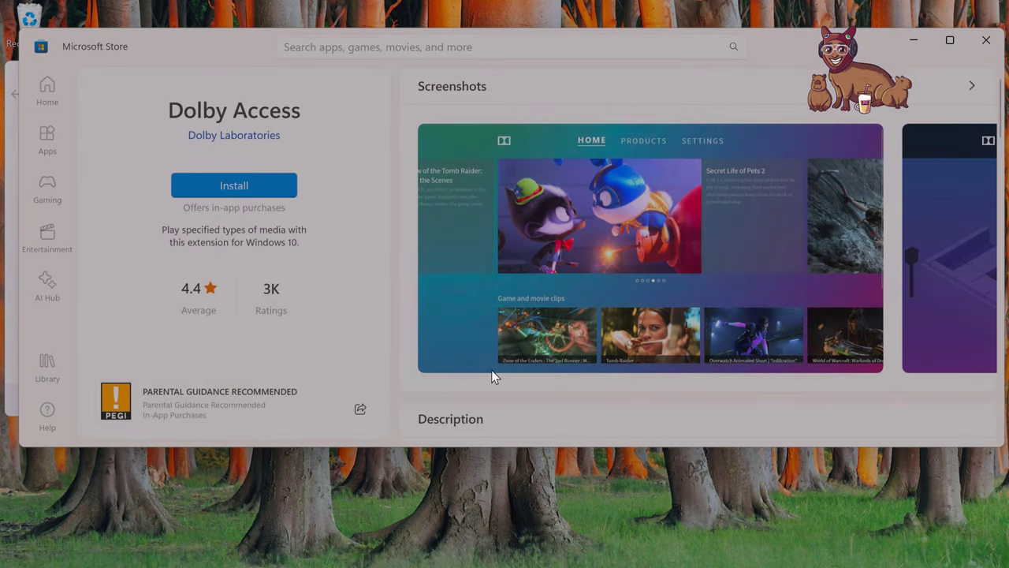
- Install Dolby Access from the Microsoft Store and launch it once finished
left_click(247, 183)
left_click(244, 184)
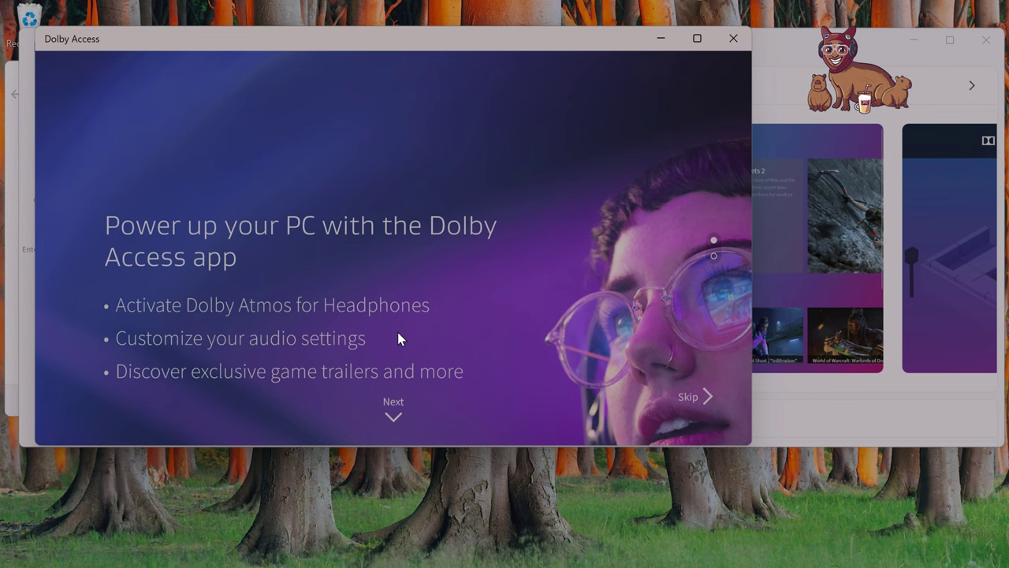
- Skip the Dolby Access intro and start setup for the Dolby Atmos for home theater product
left_click(683, 400)
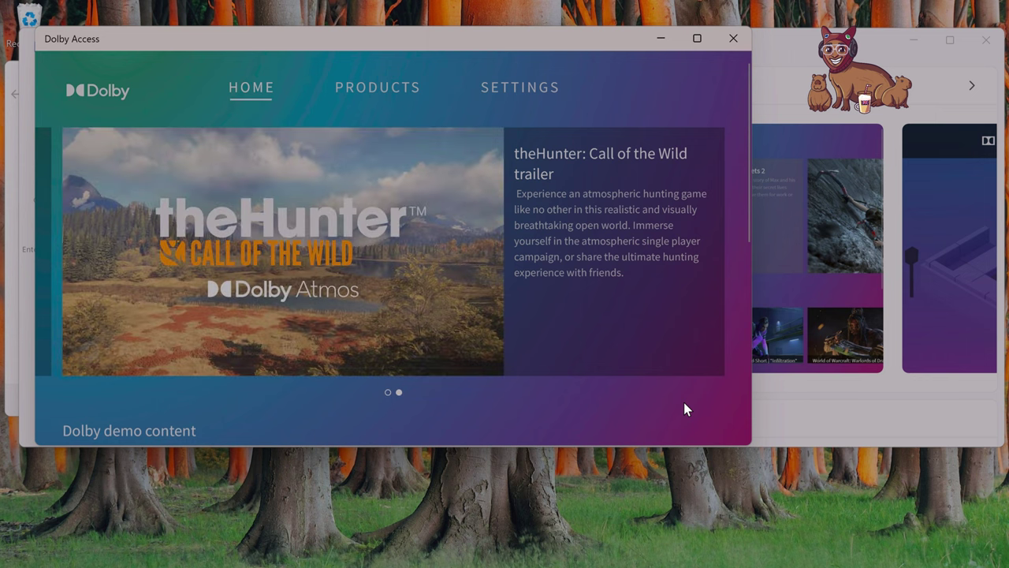
left_click(385, 86)
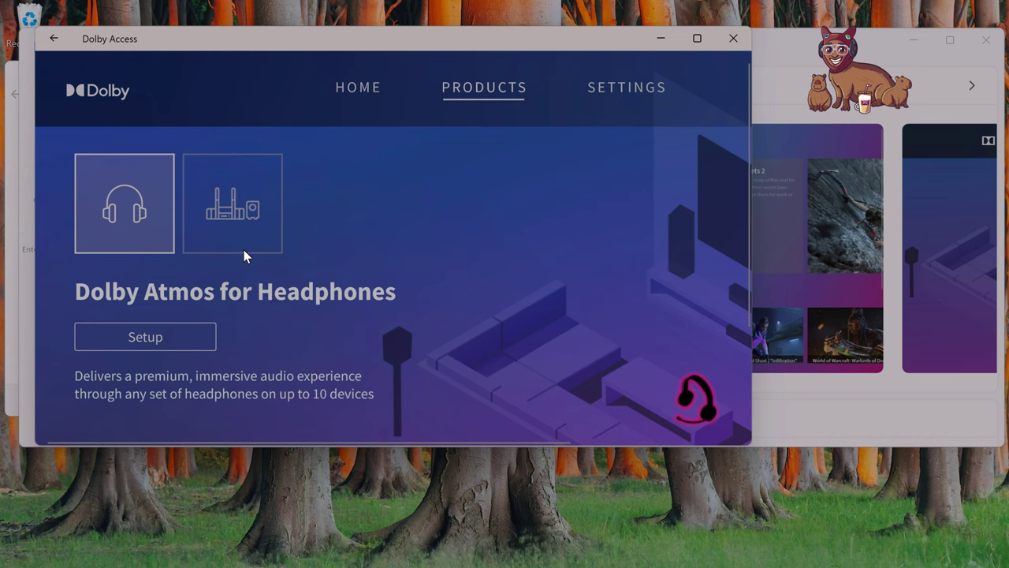
left_click(239, 223)
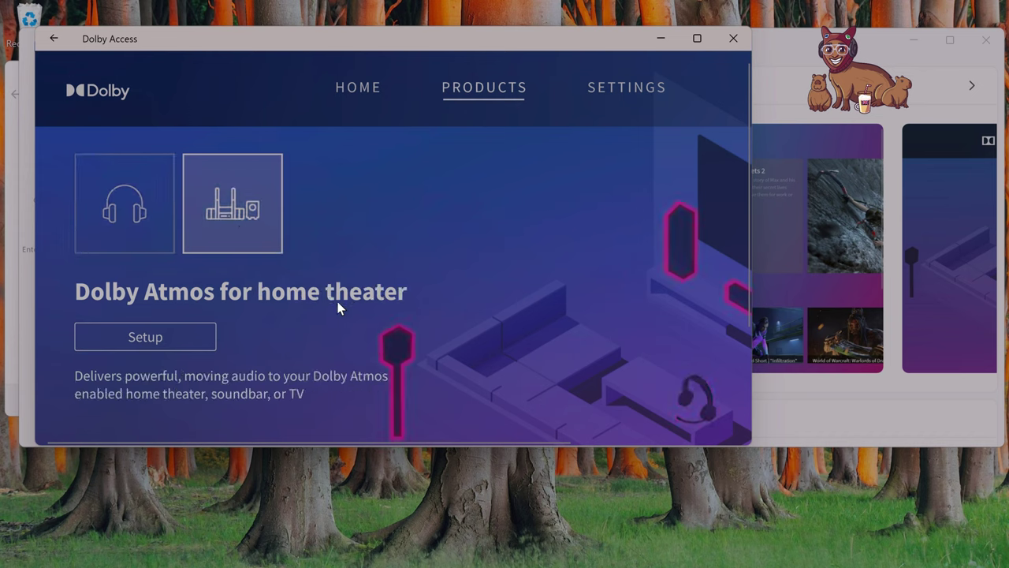
left_click(204, 338)
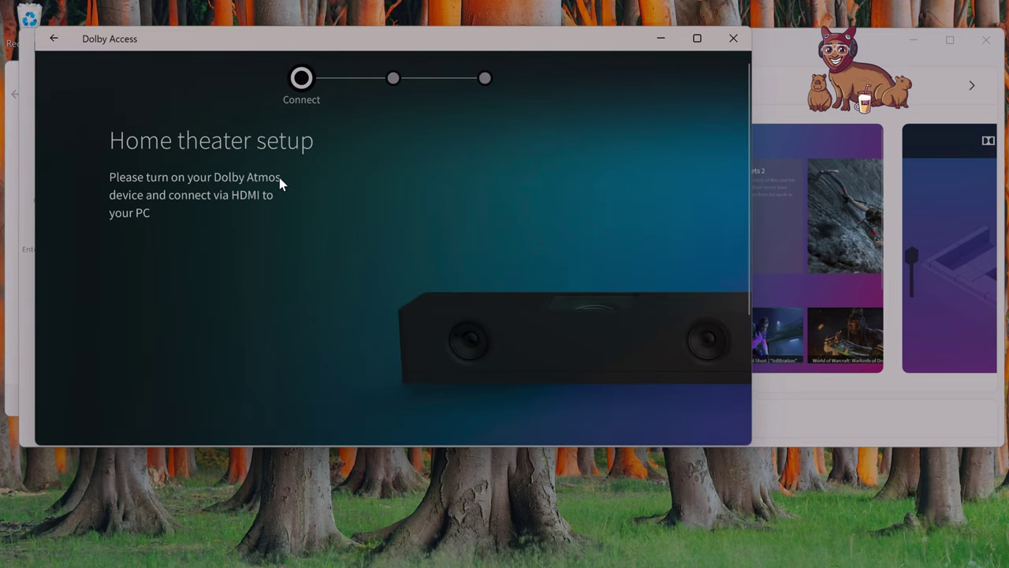
- Continue past Connect, confirm LG TV SSCR2 as the audio device, and open the ready product page
scroll(206, 216, "down", 3)
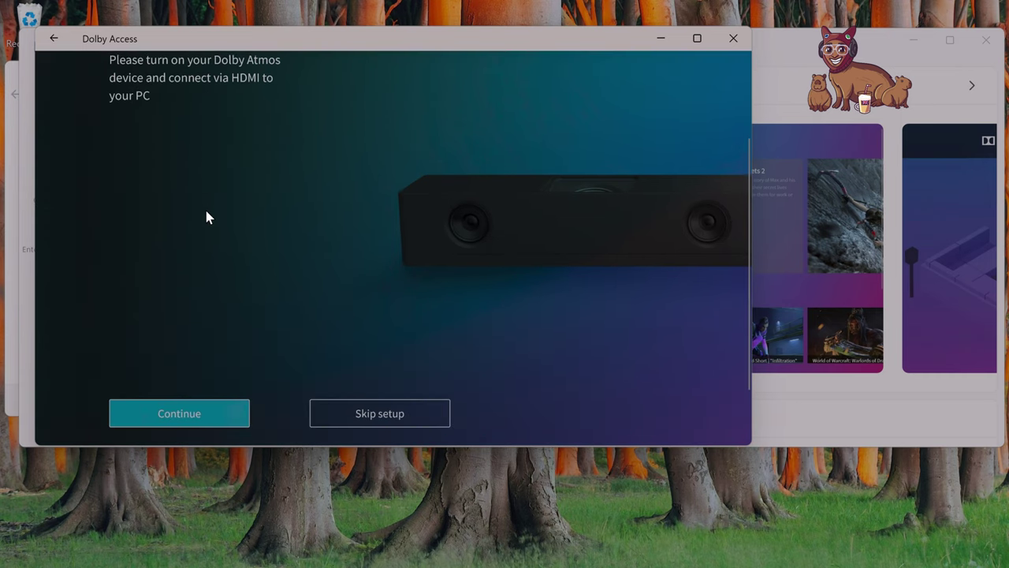
left_click(220, 412)
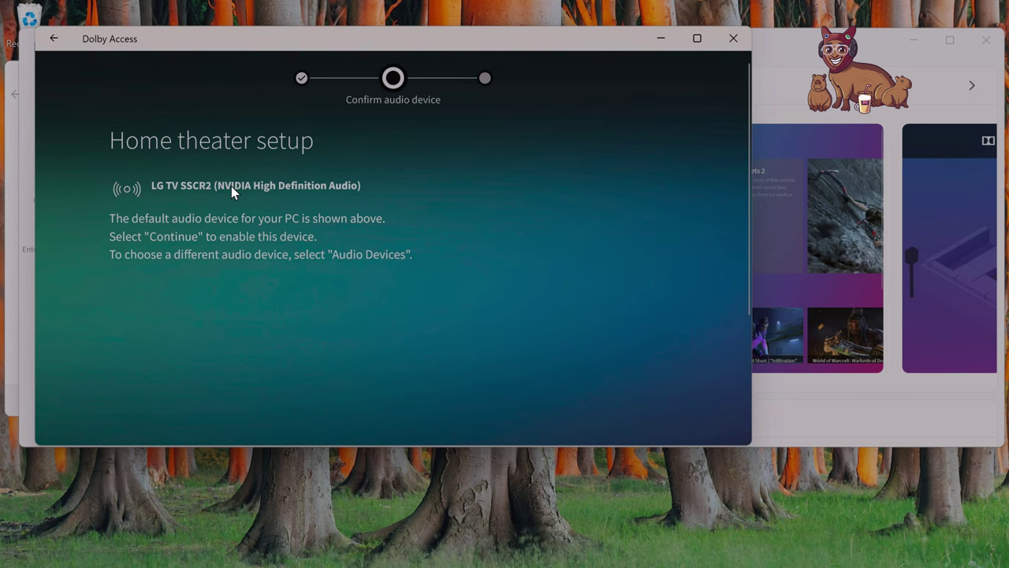
scroll(231, 186, "down", 5)
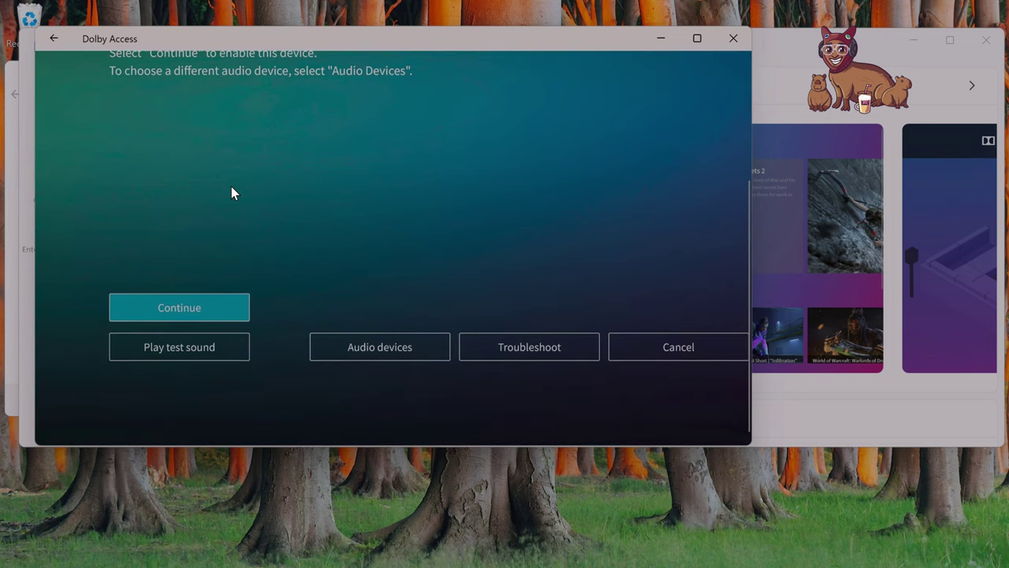
left_click(218, 318)
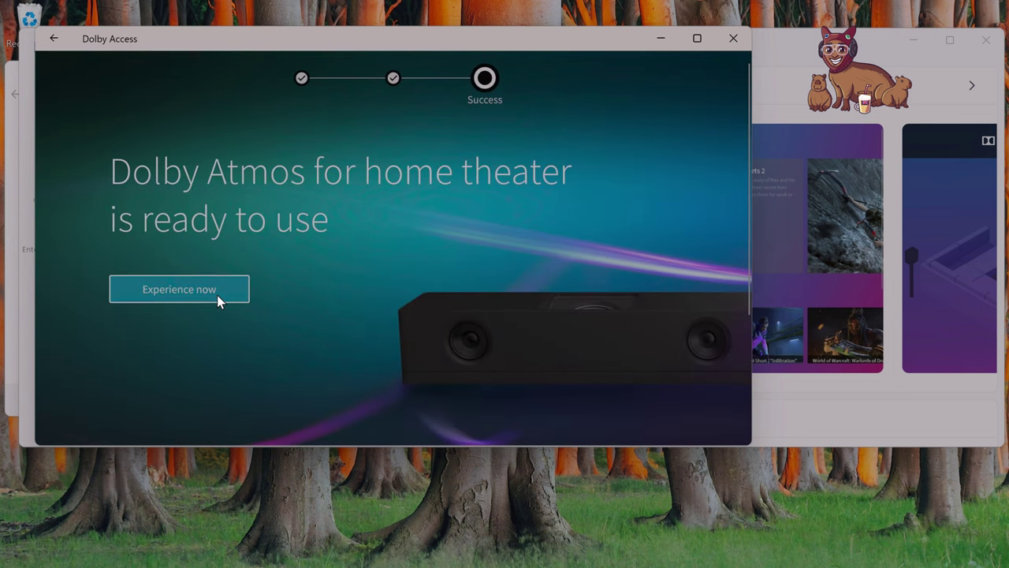
left_click(218, 296)
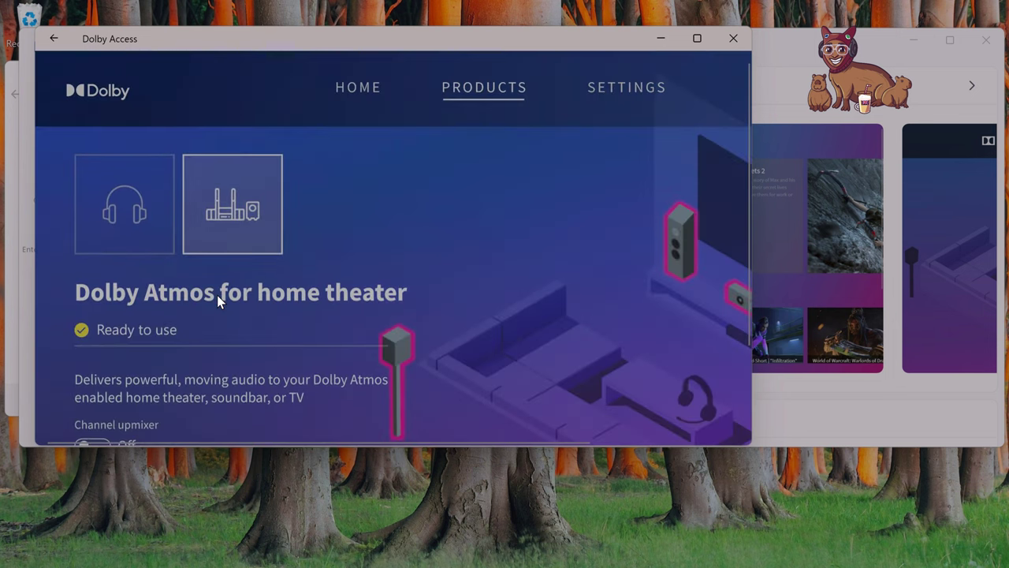
scroll(218, 296, "down", 2)
scroll(217, 303, "up", 2)
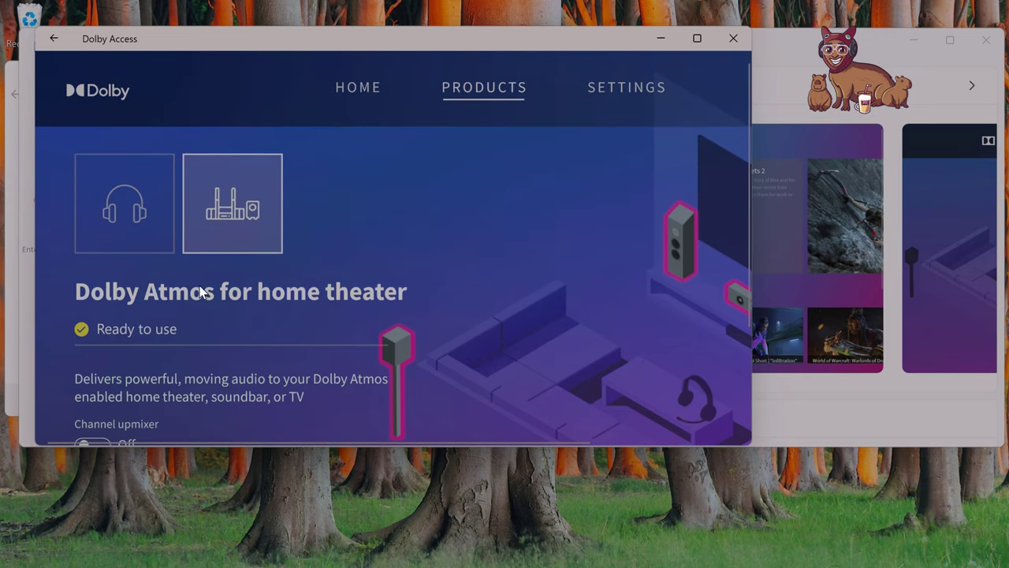
- Maximize Dolby Access, return to its Home page, and page through the demo carousel
left_click(698, 38)
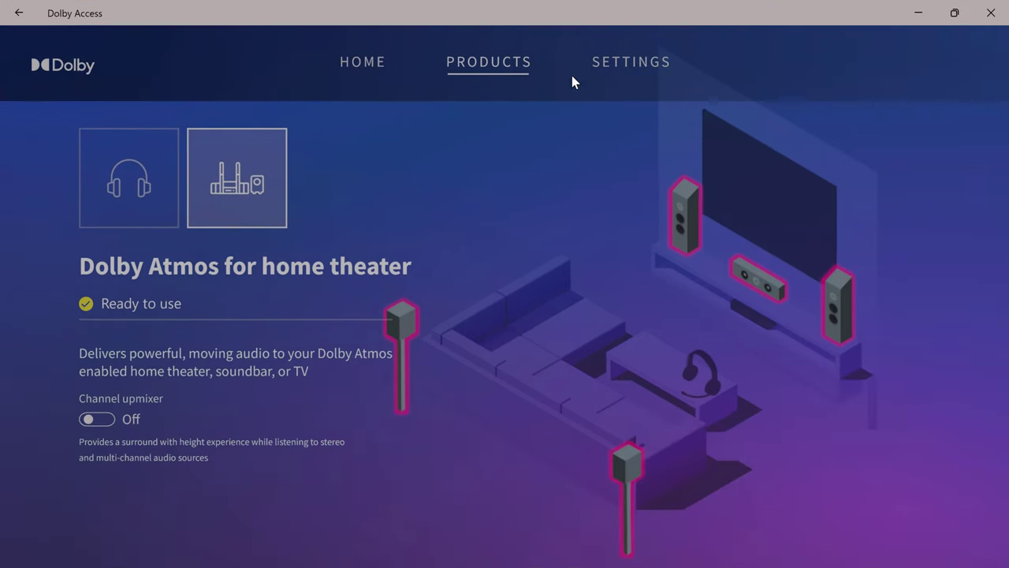
left_click(391, 68)
scroll(453, 214, "down", 2)
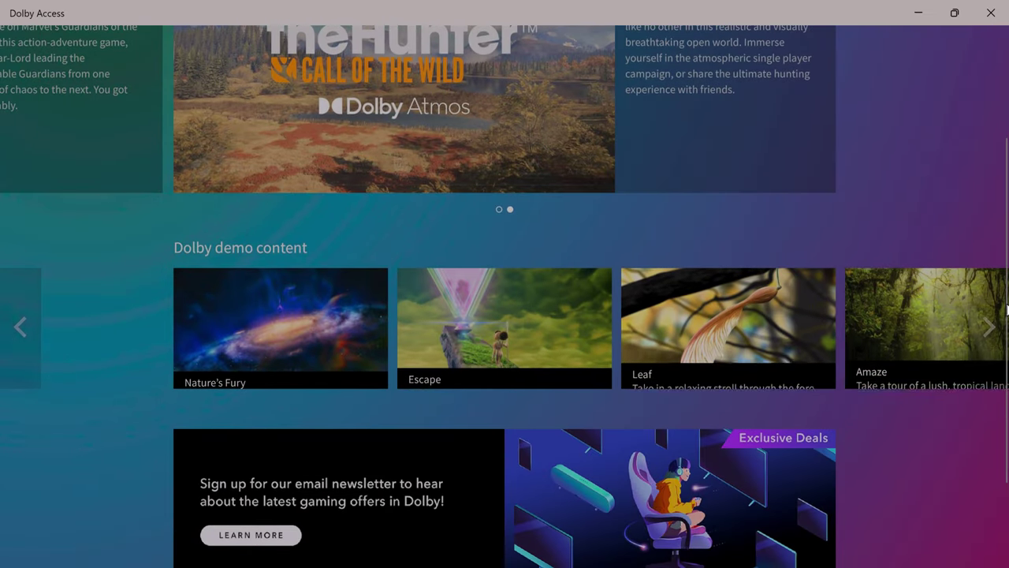
left_click(989, 326)
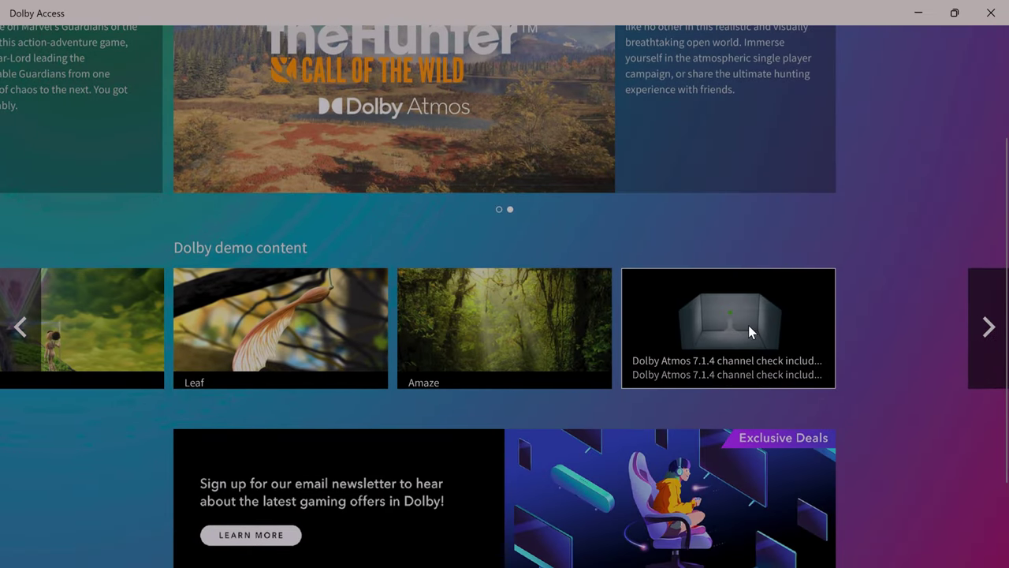
- Play the Dolby Atmos 7.1.4 channel check demo, pause it, and go back home
left_click(748, 325)
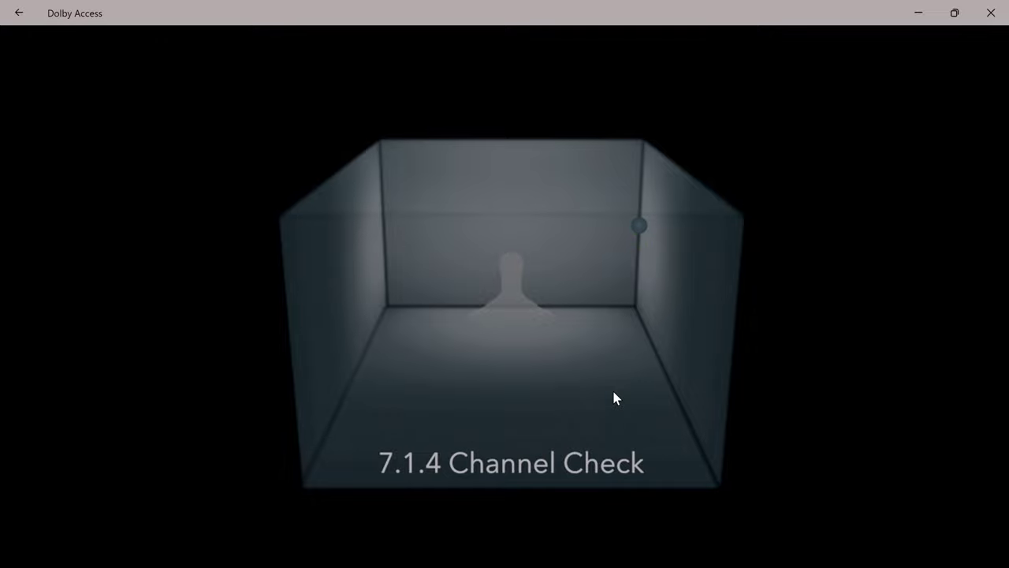
mouse_move(615, 392)
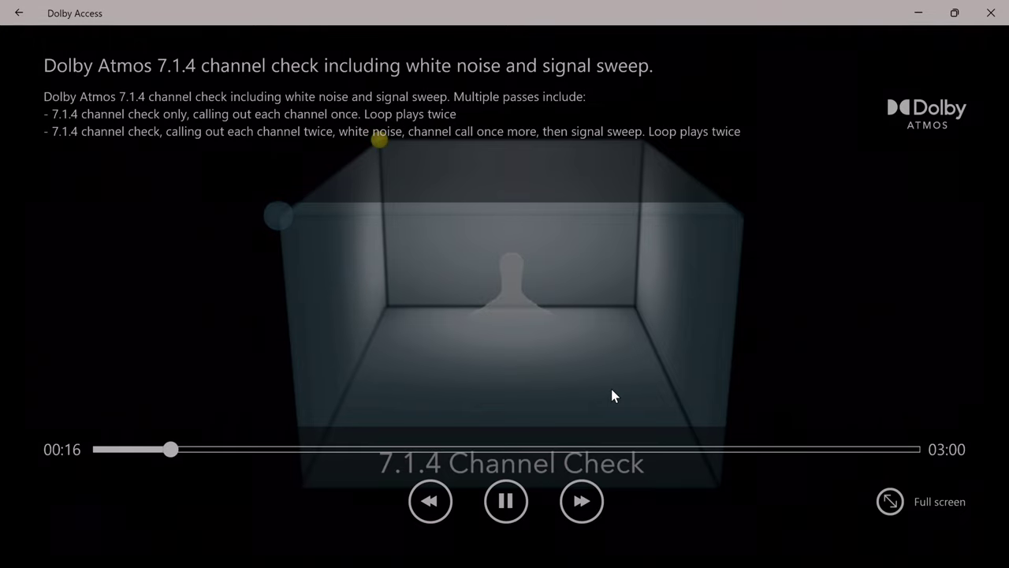
left_click(511, 513)
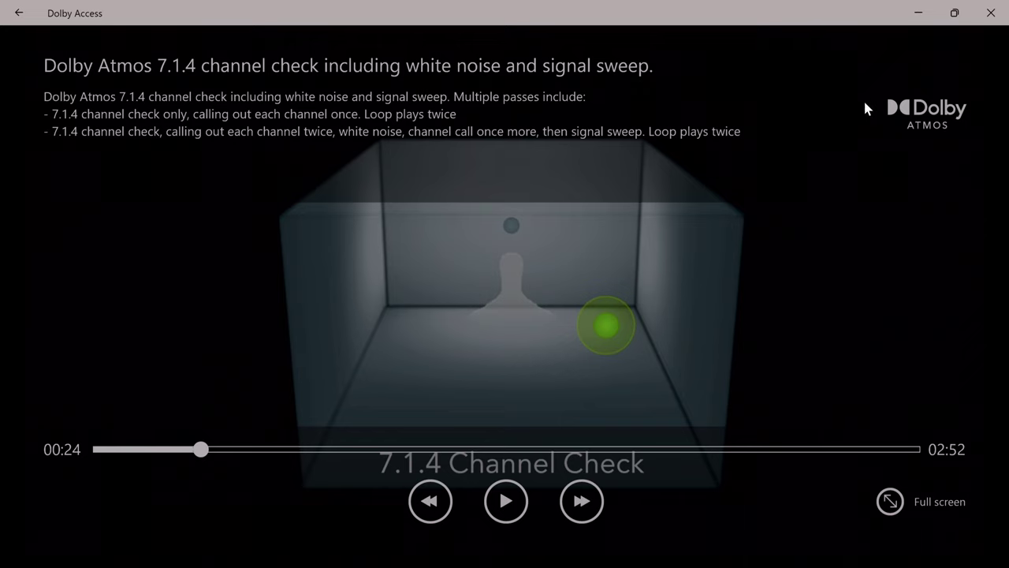
left_click(22, 18)
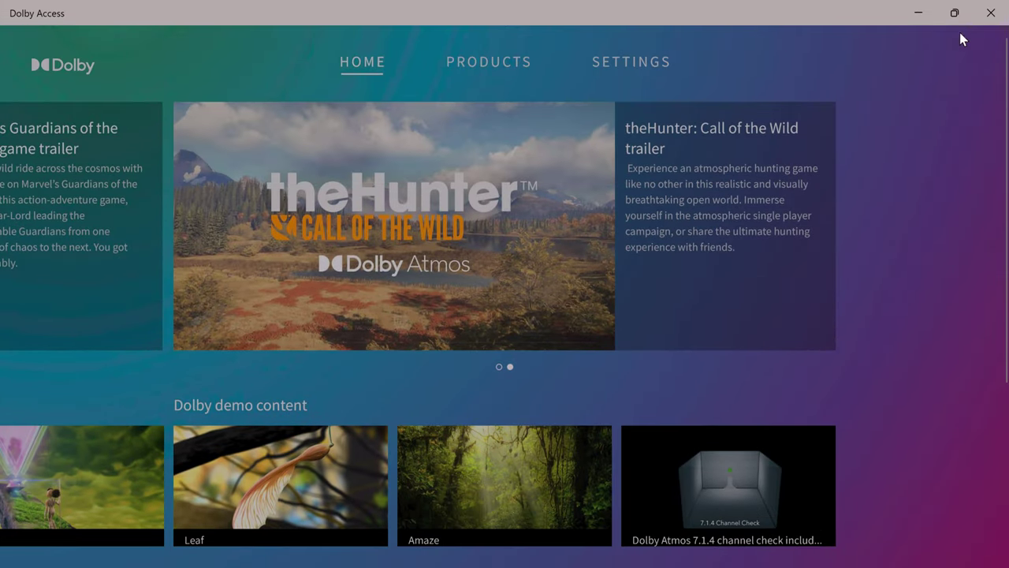
- Close Dolby Access and the Microsoft Store, and cancel the Speaker Setup wizard
left_click(990, 12)
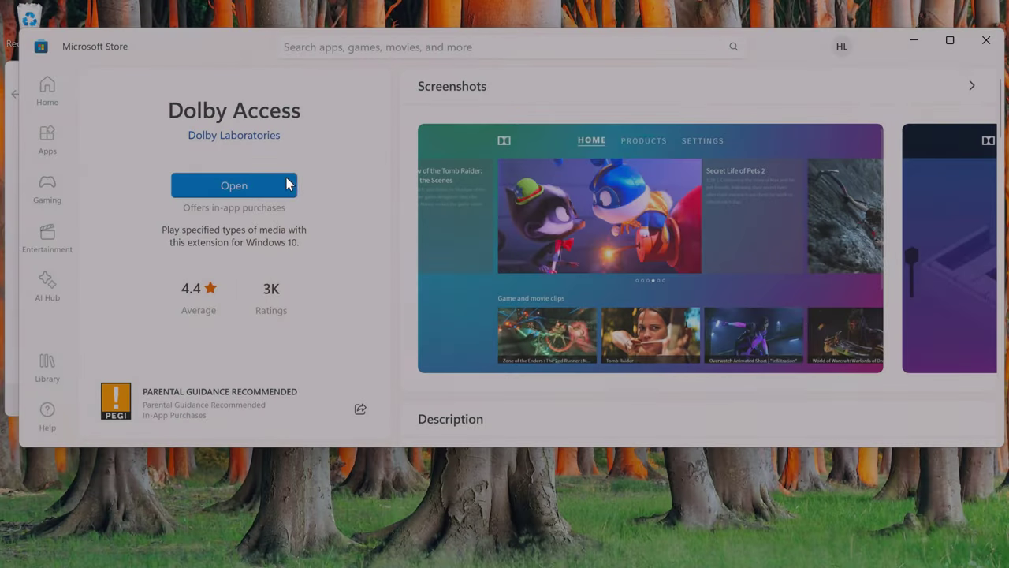
left_click(991, 44)
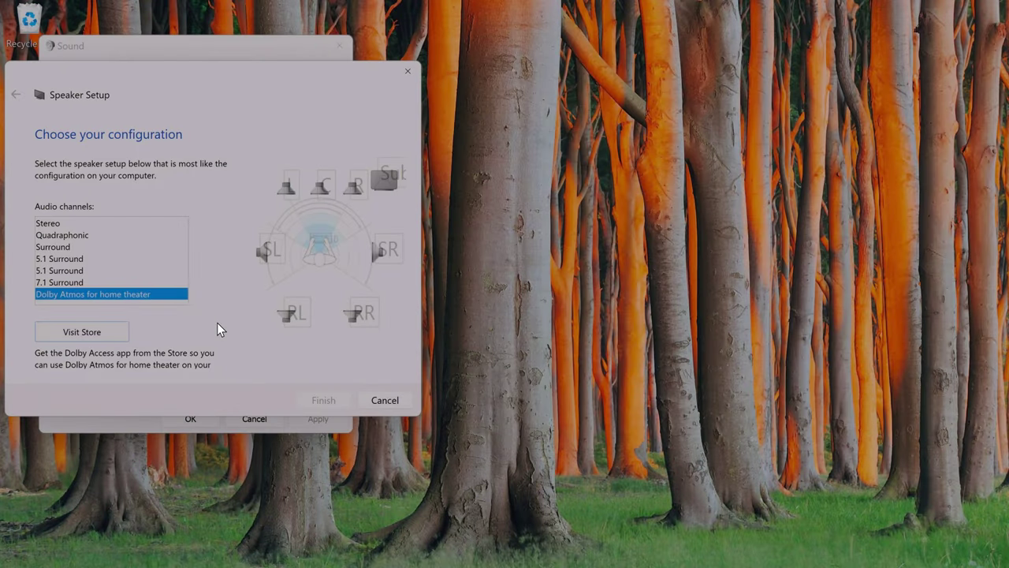
left_click(385, 401)
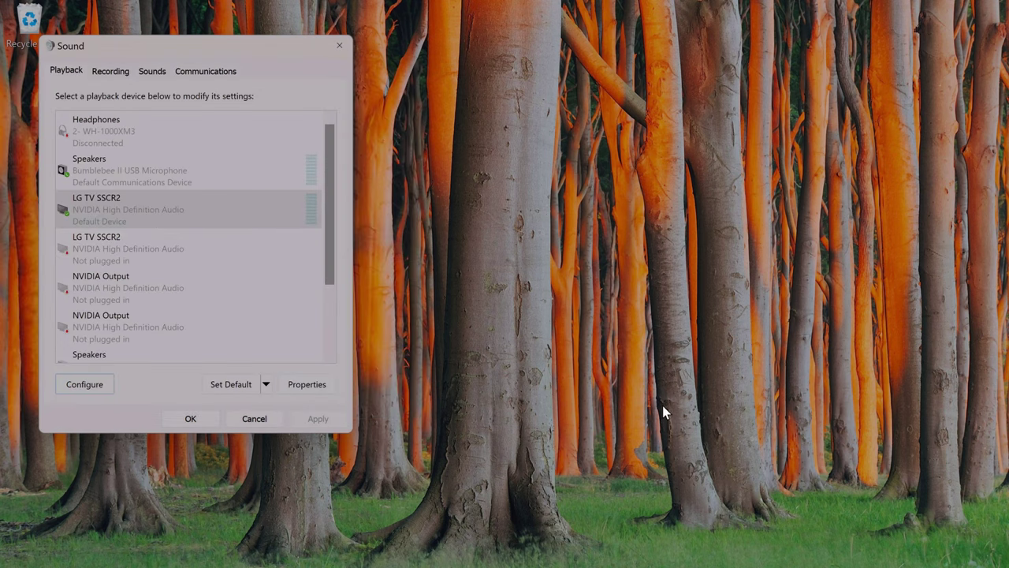
- Open the taskbar sound and volume flyout, then its right-click shortcut menu
mouse_move(798, 563)
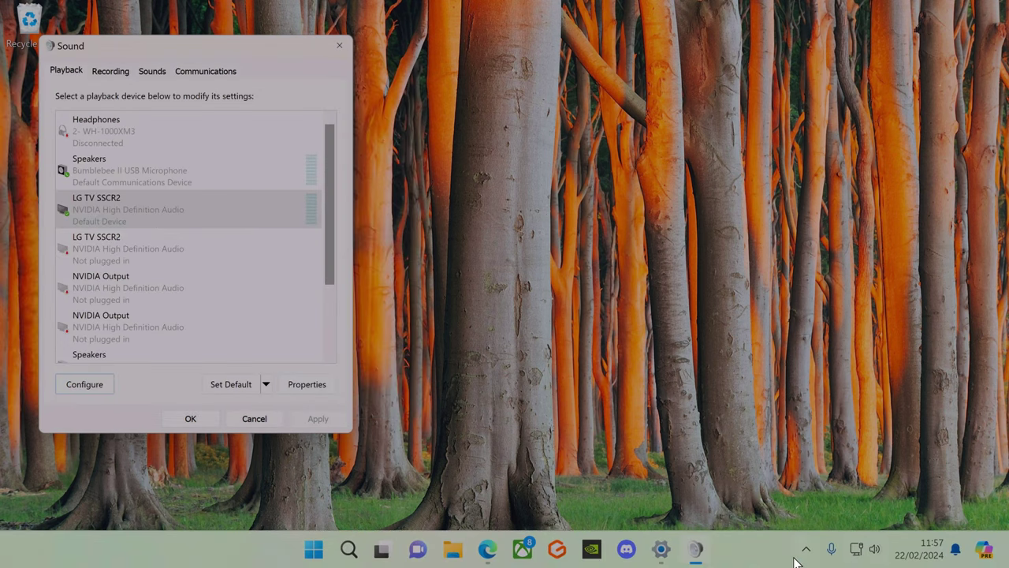
left_click(873, 552)
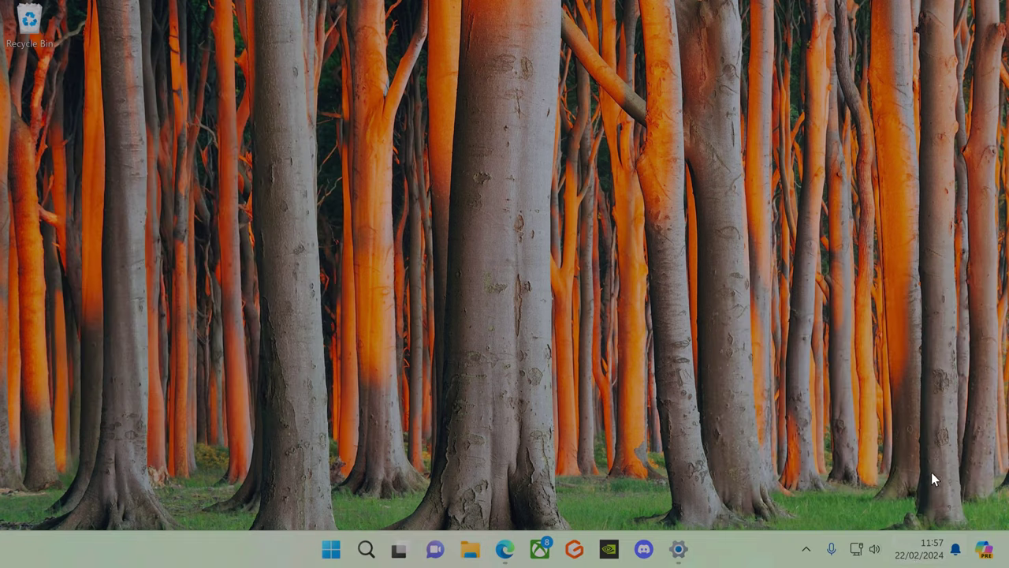
right_click(877, 552)
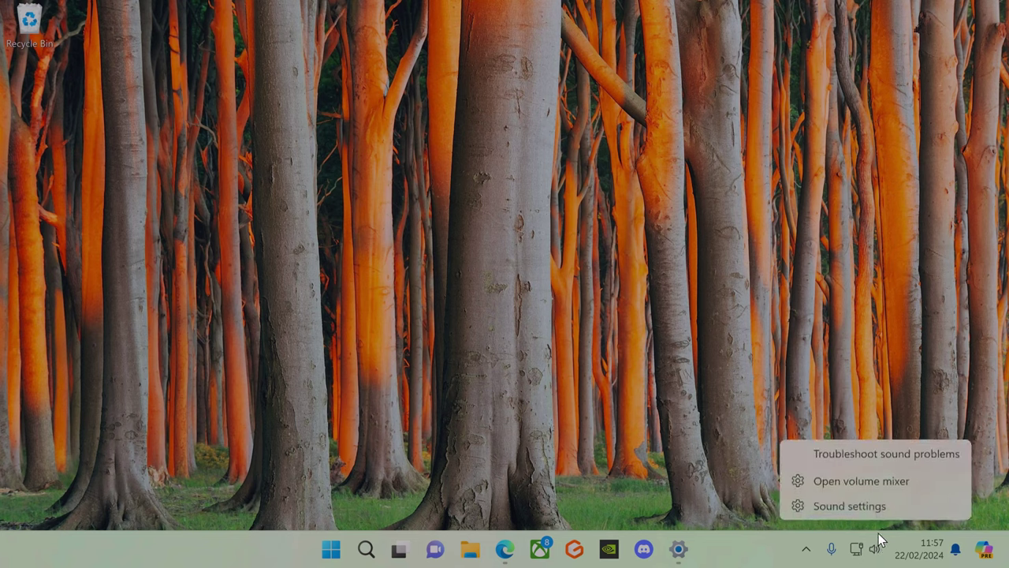
- Open Sound settings, go to All sound devices, and open the LG TV SSCR2 properties
left_click(863, 509)
scroll(656, 272, "down", 4)
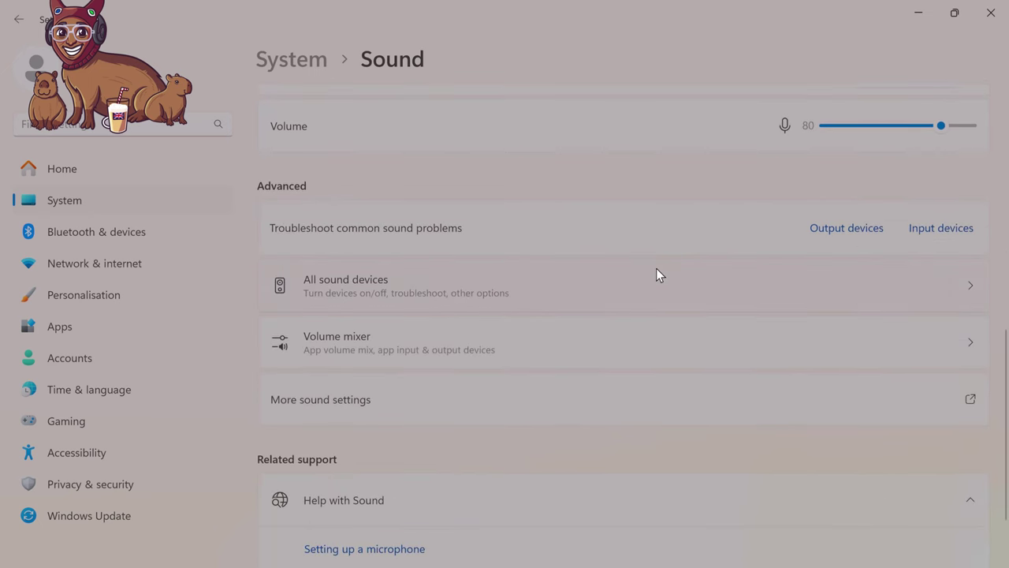
scroll(657, 277, "up", 8)
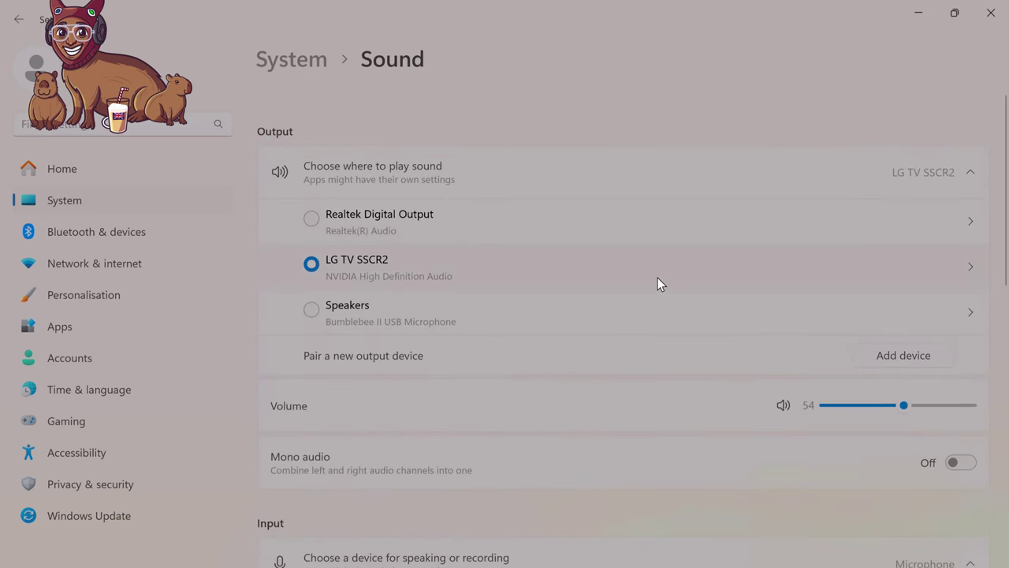
scroll(919, 446, "down", 3)
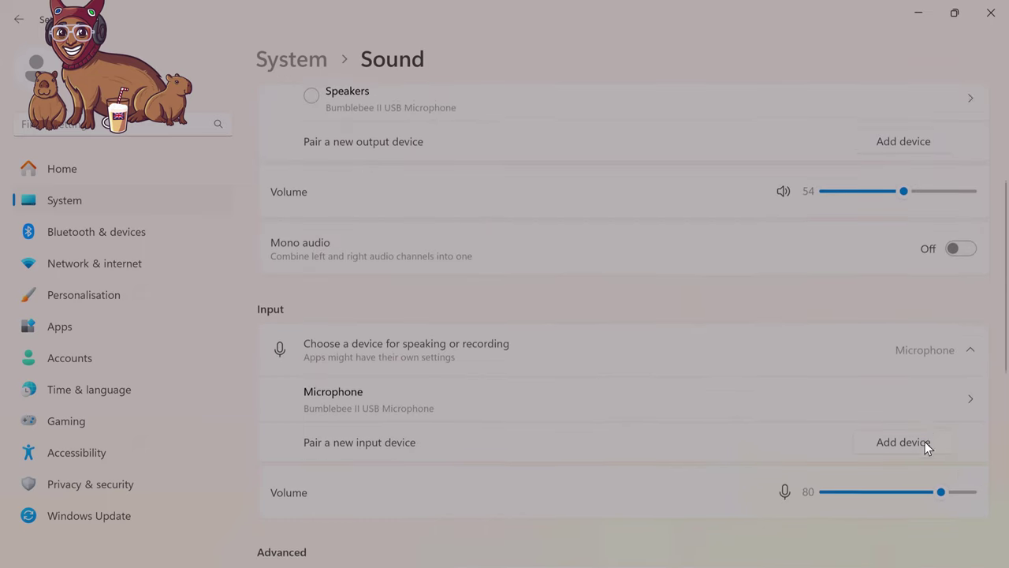
scroll(919, 403, "down", 3)
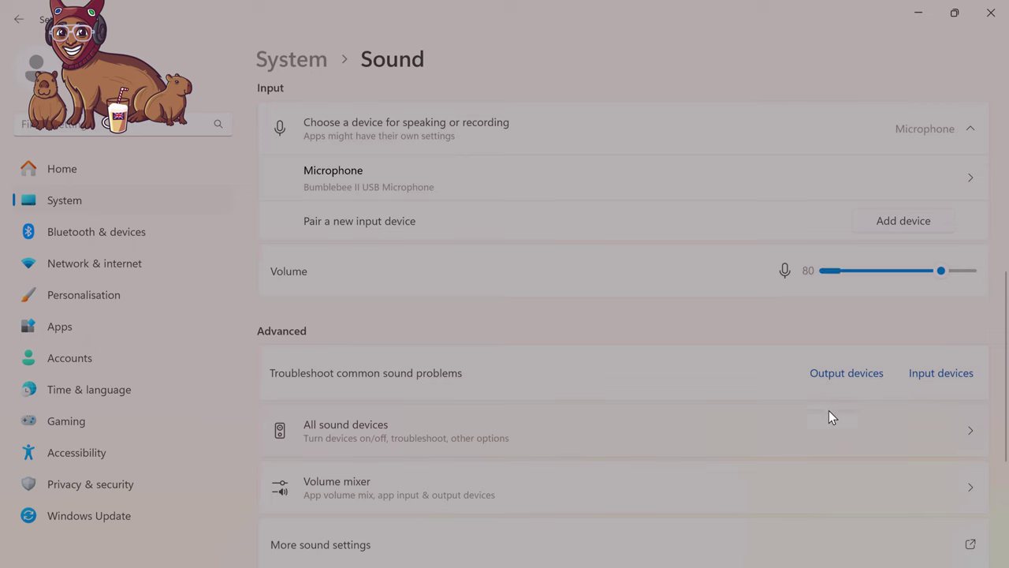
left_click(830, 415)
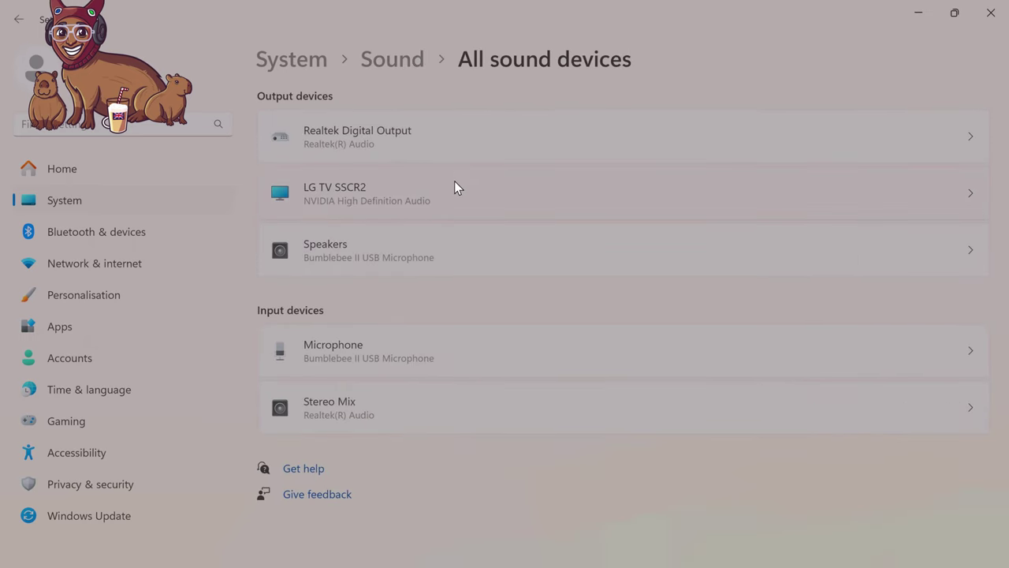
left_click(454, 186)
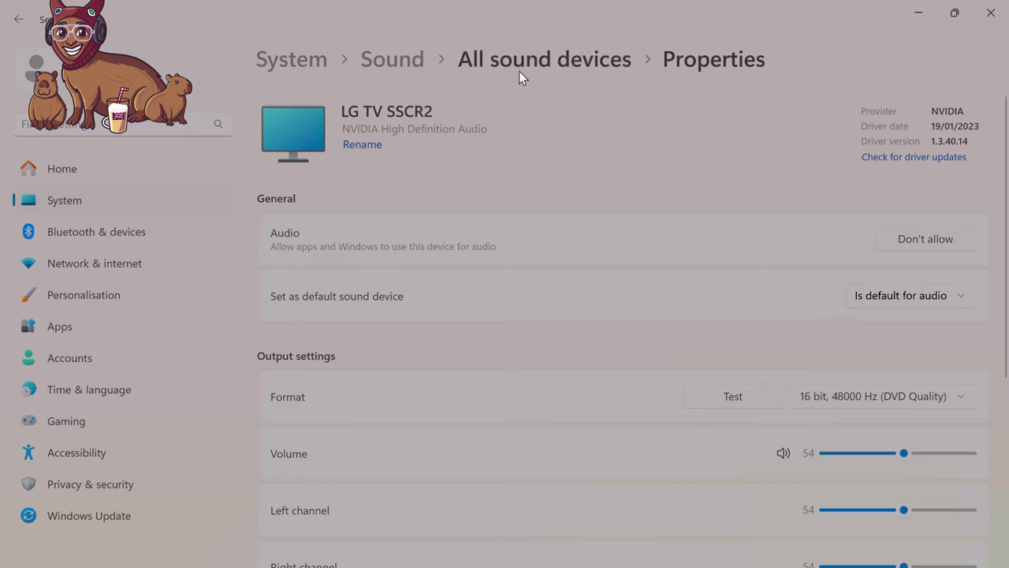
- Set LG TV SSCR2's format to Dolby Atmos for home theater and lower its volume from 54 to 36
left_click(883, 394)
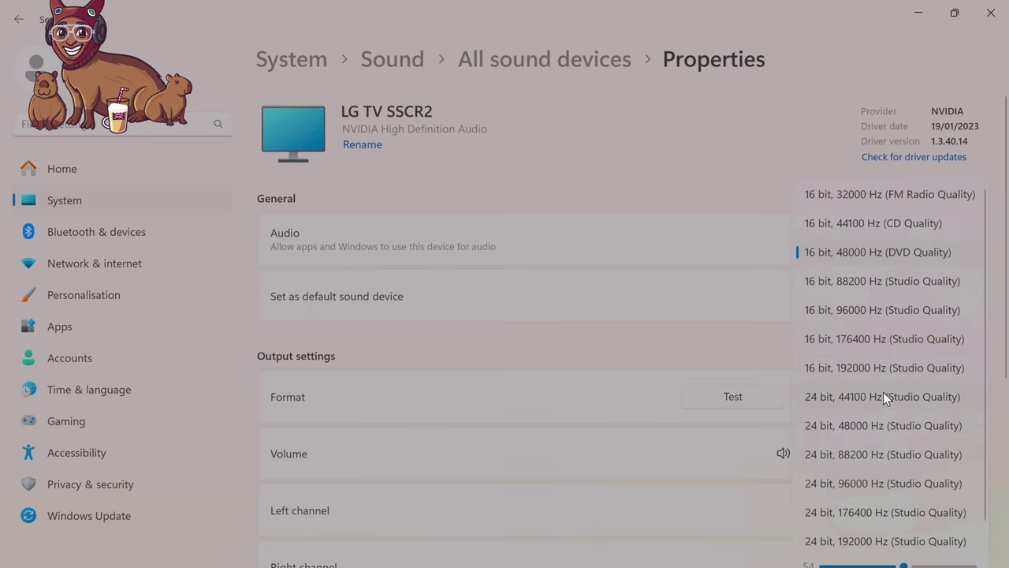
scroll(884, 384, "down", 1)
scroll(885, 379, "up", 1)
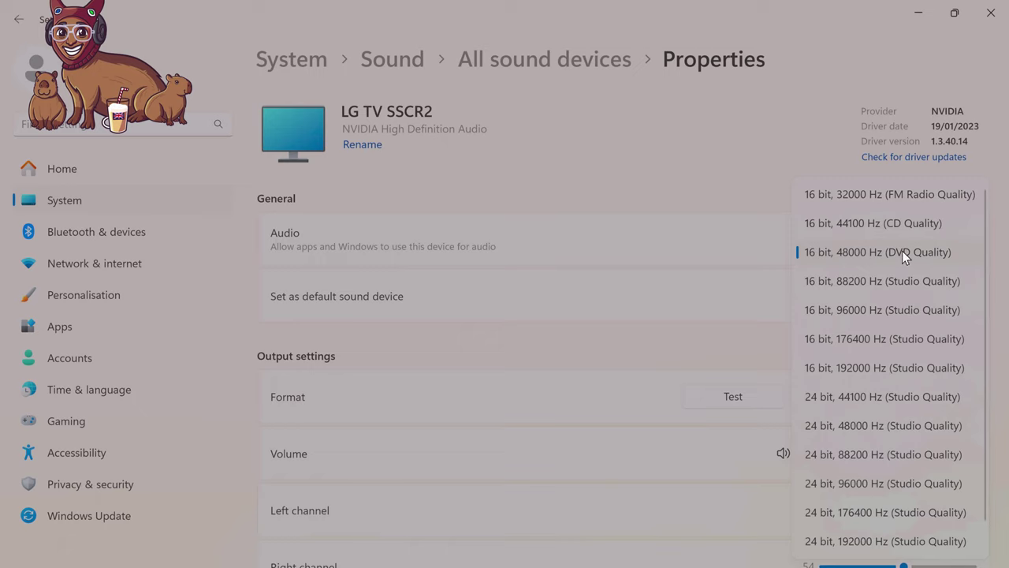
scroll(875, 255, "down", 1)
scroll(873, 256, "up", 1)
scroll(885, 275, "down", 1)
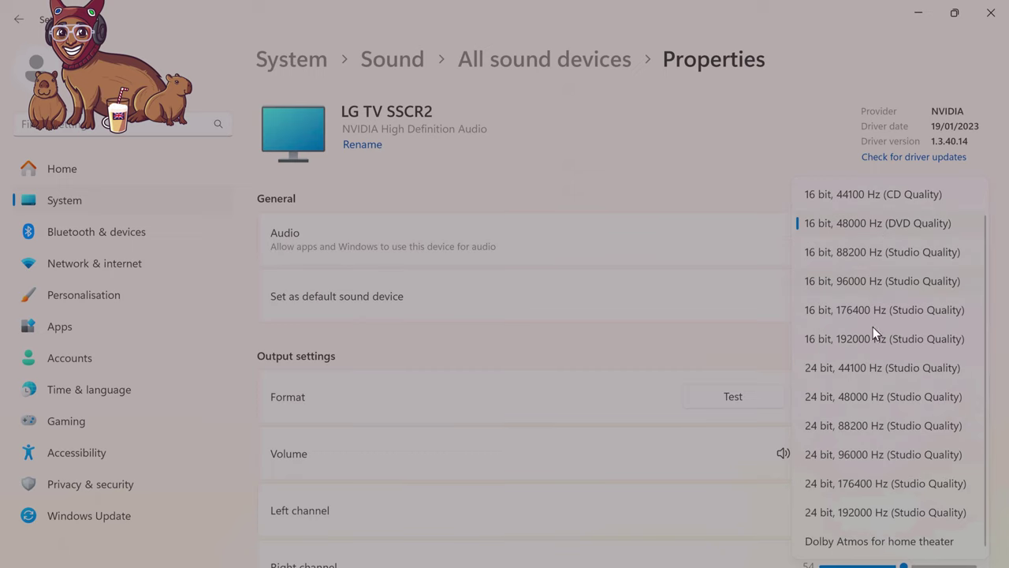
left_click(827, 544)
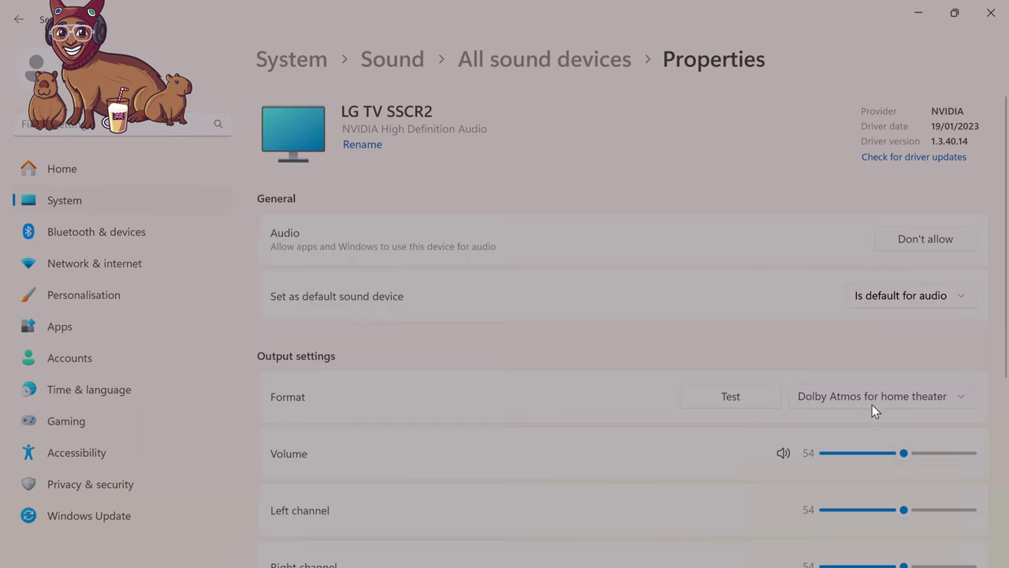
scroll(865, 418, "down", 3)
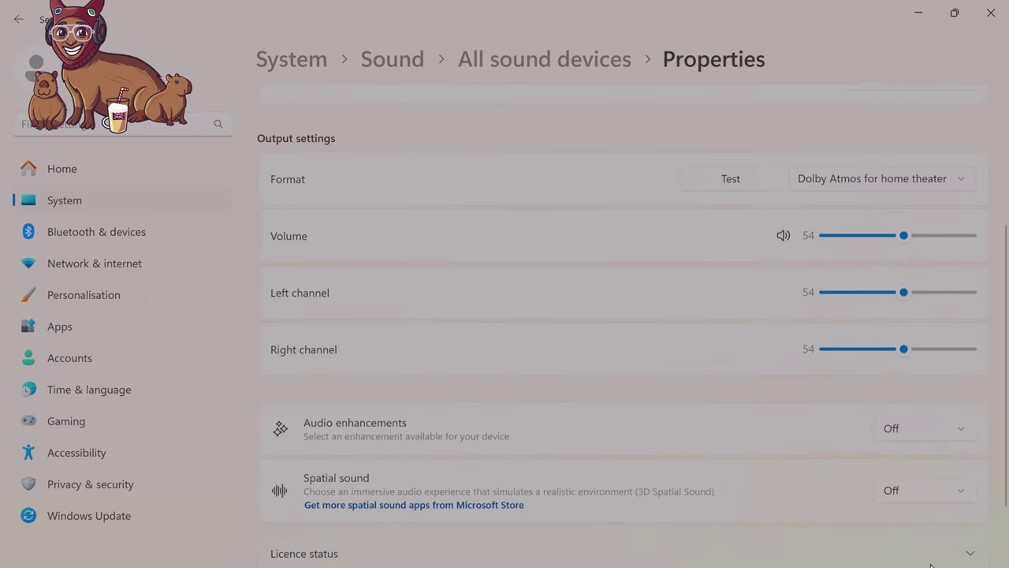
left_click_drag(904, 235, 878, 237)
- Set the LG TV's spatial sound to Dolby Atmos for Home Theater and return its volume to 55
left_click(932, 487)
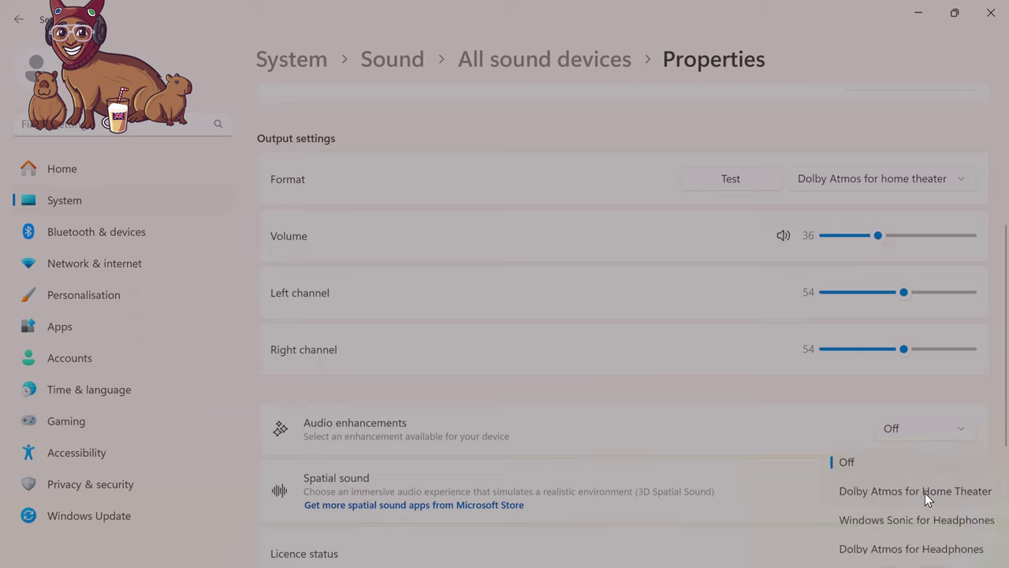
left_click(924, 493)
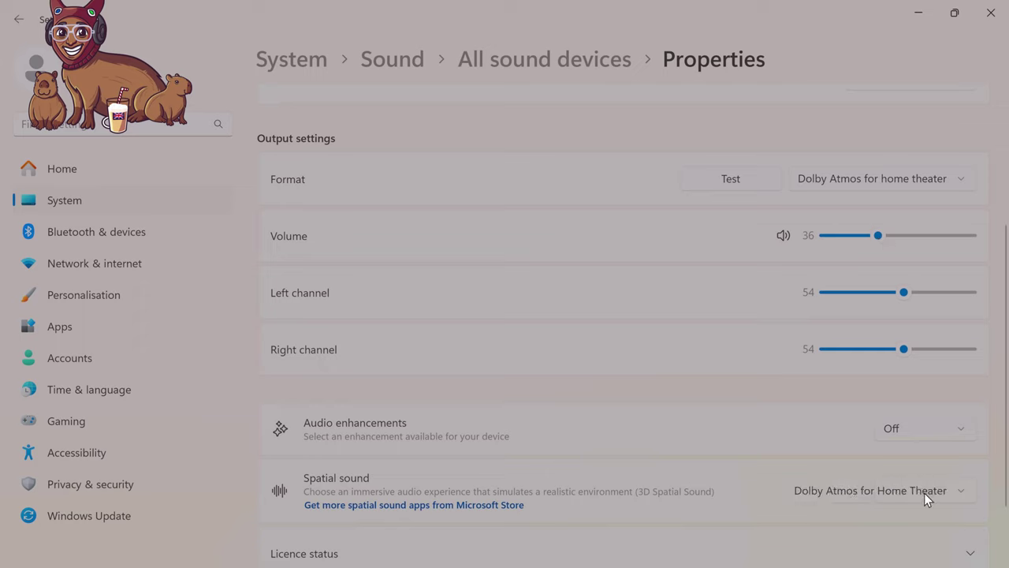
left_click_drag(897, 235, 881, 235)
left_click(784, 235)
left_click(783, 235)
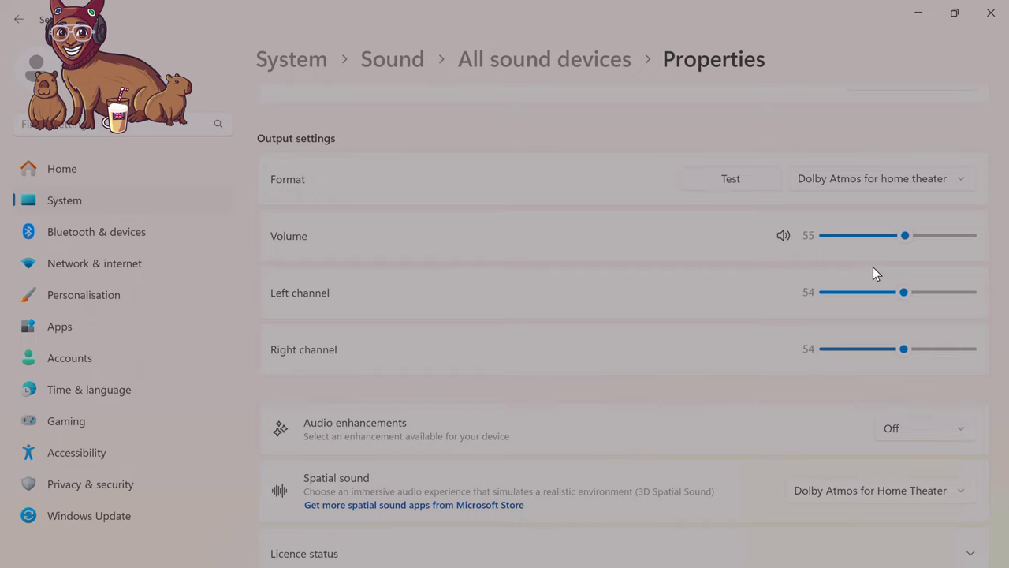
scroll(867, 271, "down", 1)
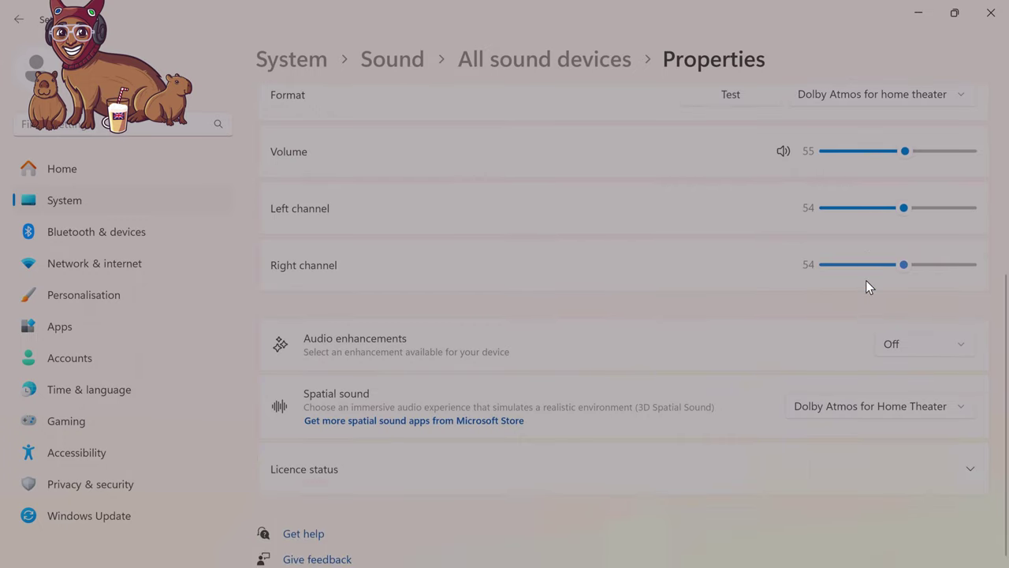
scroll(866, 279, "up", 5)
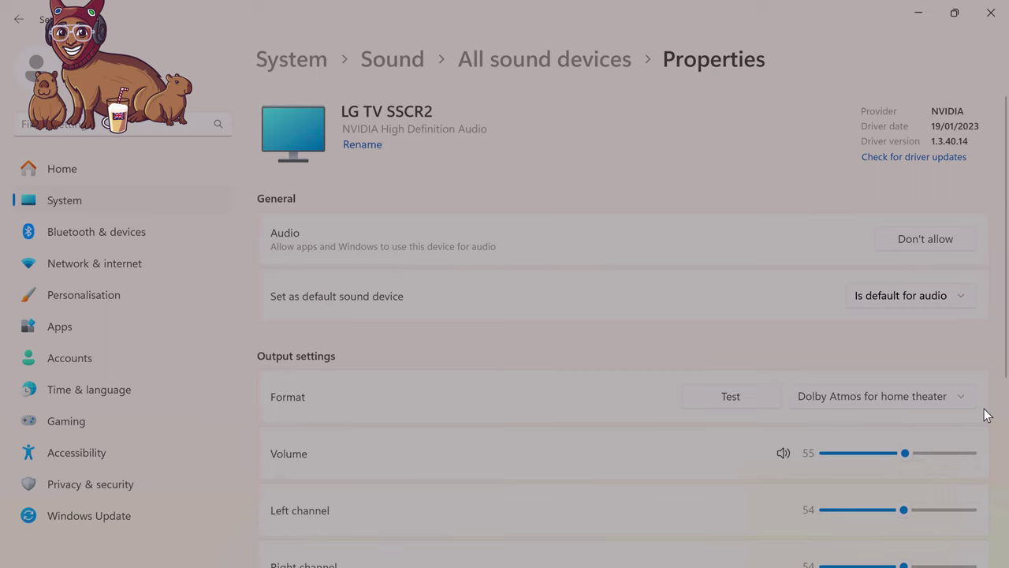
- Keep Dolby Atmos for home theater as the TV's output format
scroll(930, 370, "down", 1)
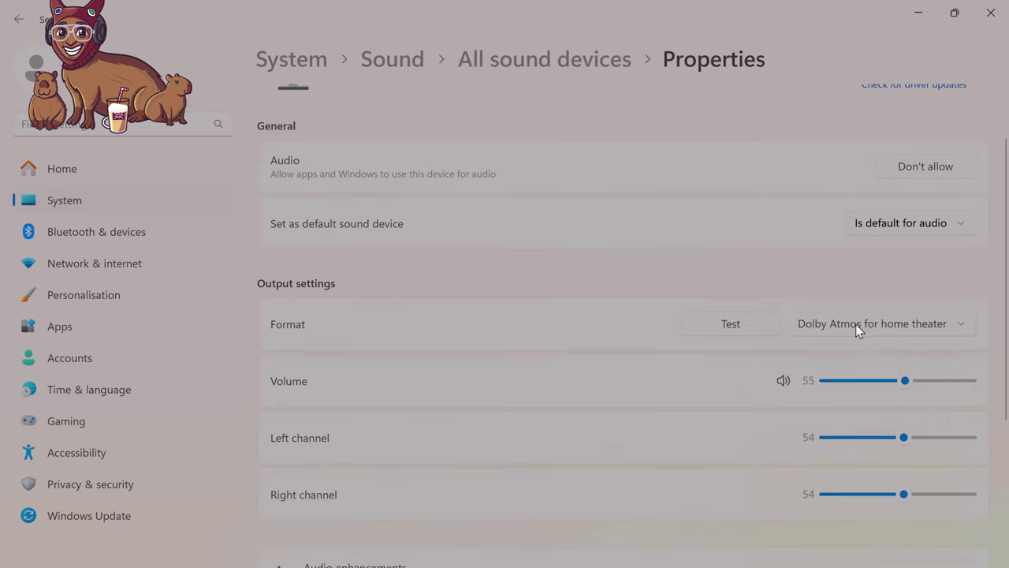
left_click(833, 329)
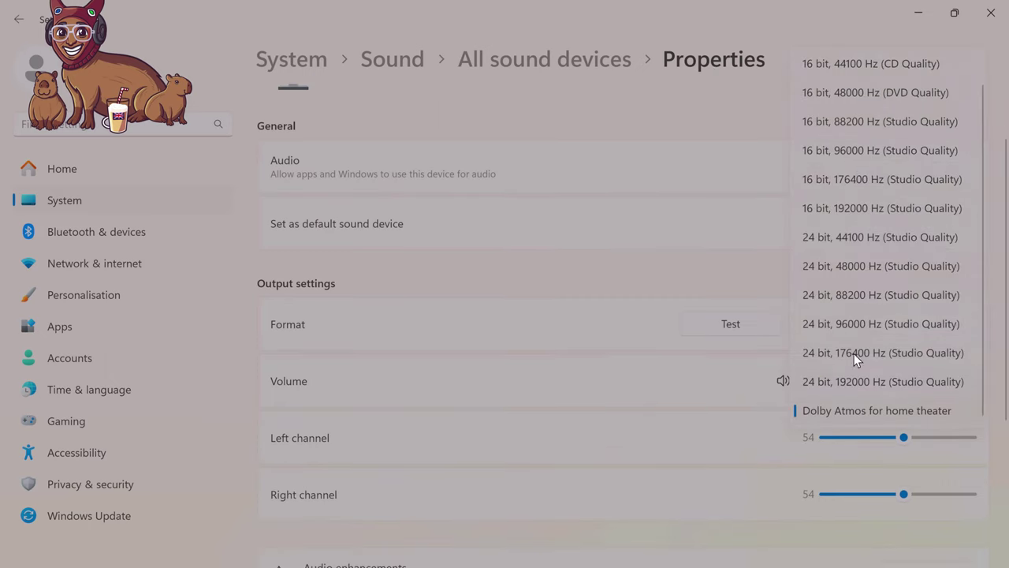
left_click(755, 273)
- Keep Dolby Atmos for Home Theater spatial sound, then return to the All sound devices page
scroll(705, 437, "down", 1)
scroll(705, 430, "down", 2)
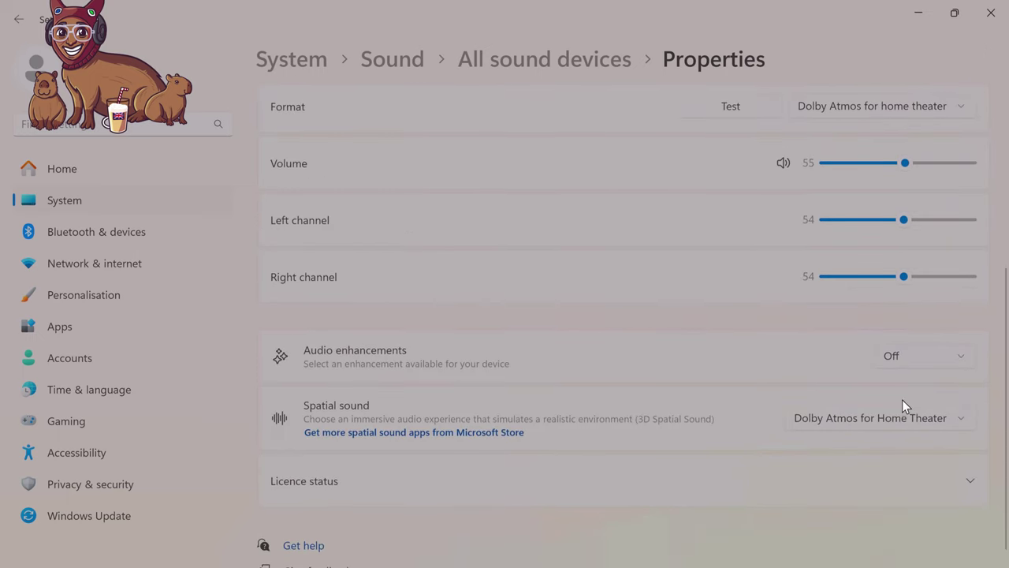
left_click(916, 423)
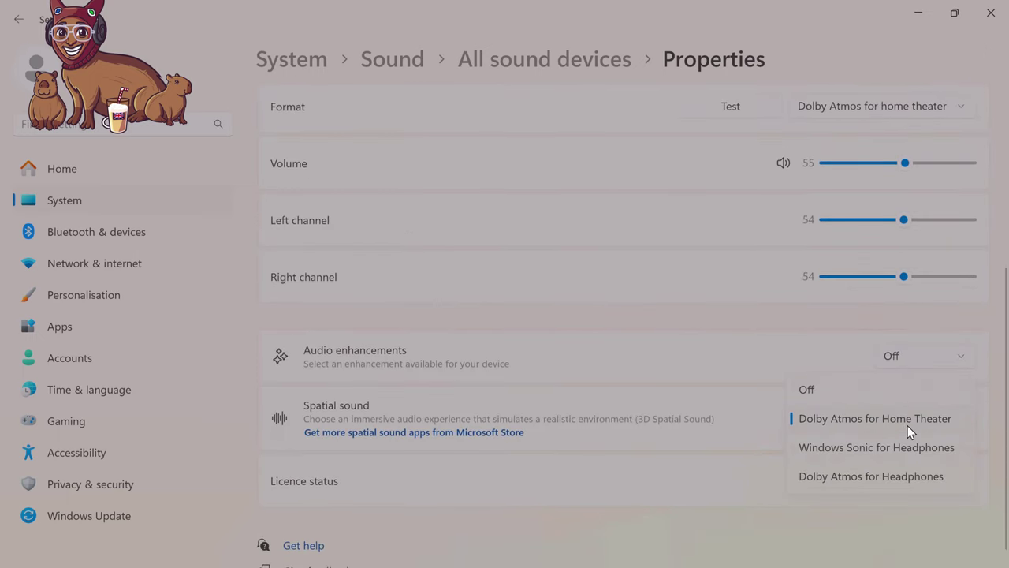
left_click(663, 315)
scroll(665, 339, "up", 4)
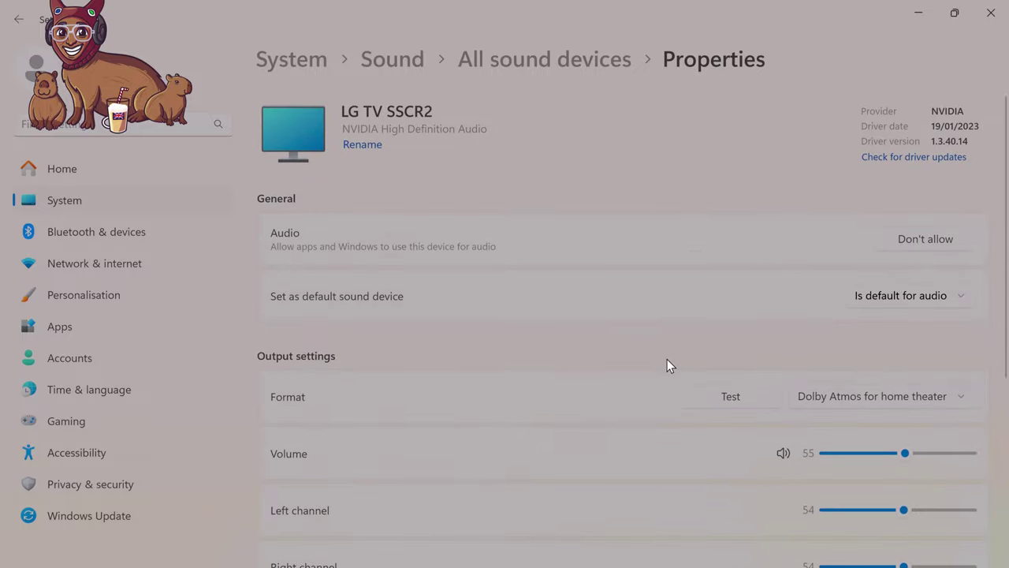
left_click(492, 46)
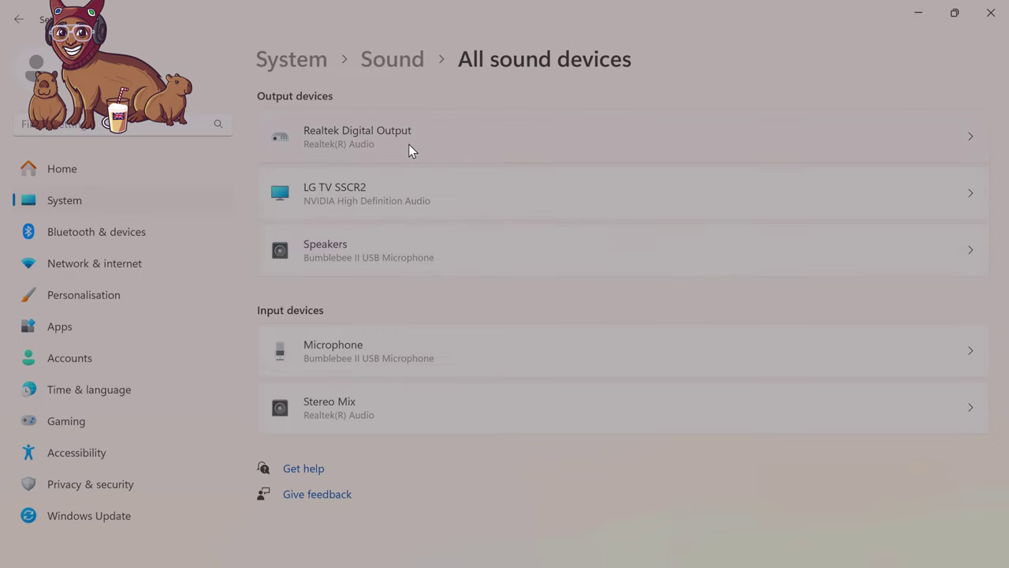
- Open the LG TV SSCR2 properties, then the Volume mixer from the taskbar speaker icon
left_click(406, 183)
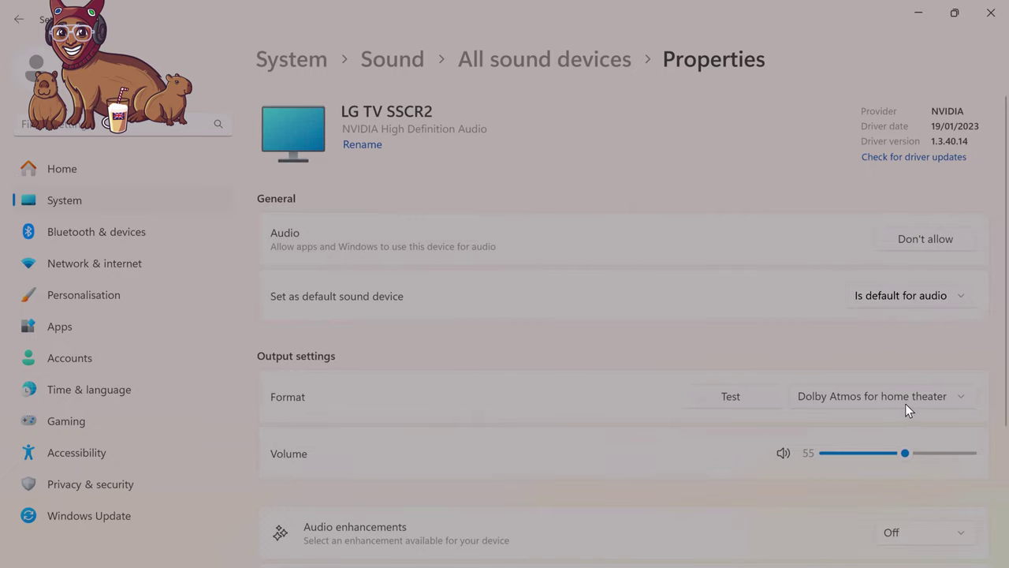
scroll(970, 507, "down", 3)
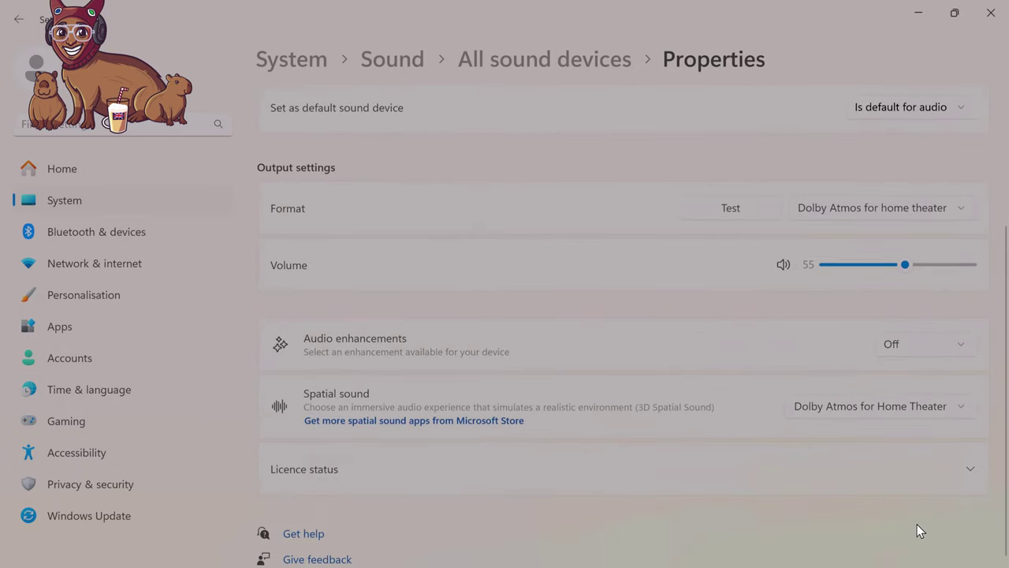
key("super")
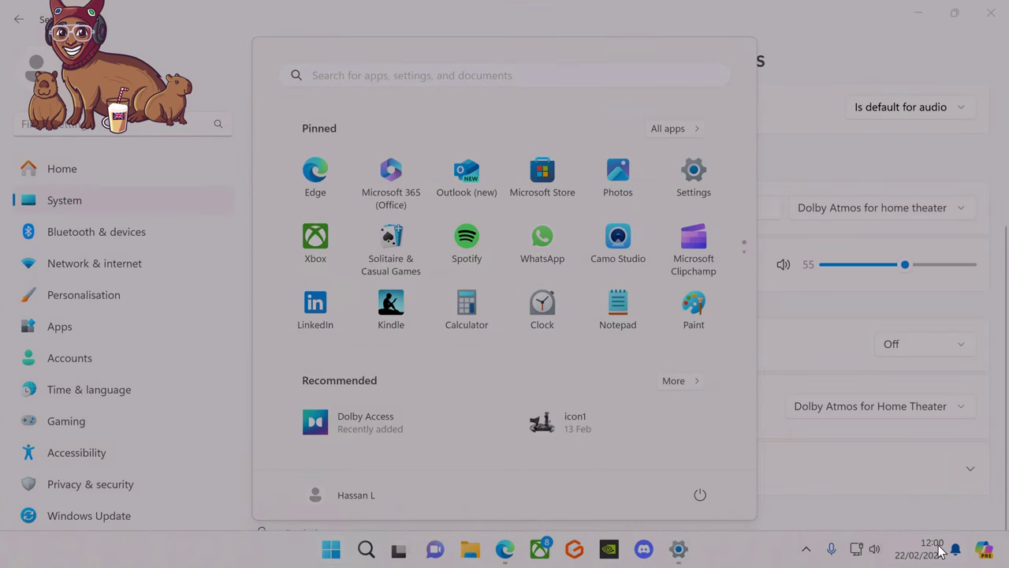
right_click(877, 550)
left_click(863, 482)
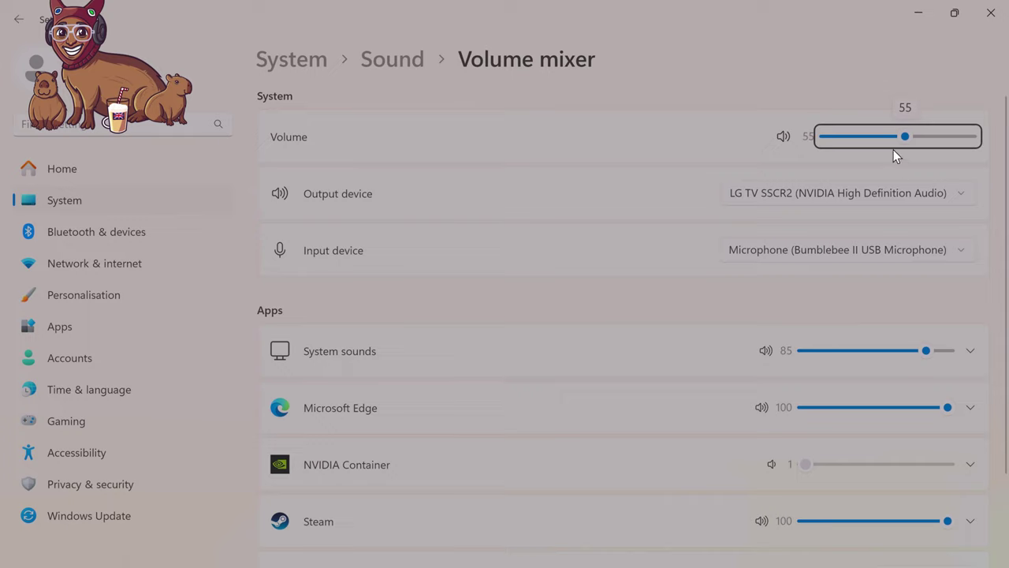
- Keep LG TV SSCR2 as the mixer's output device and check the NVIDIA Container audio options
left_click(741, 196)
left_click(634, 198)
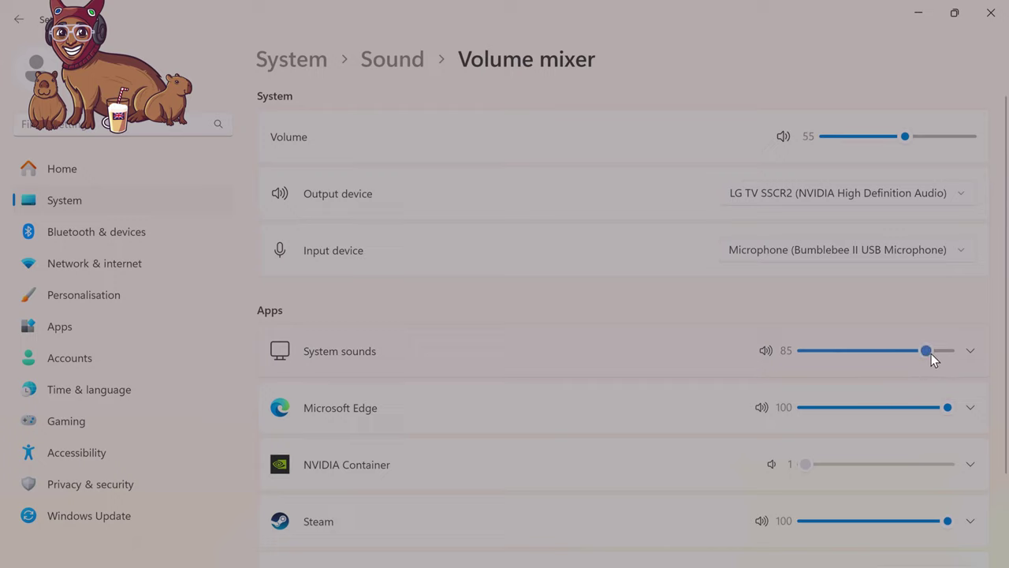
left_click(860, 463)
left_click(860, 454)
mouse_move(881, 550)
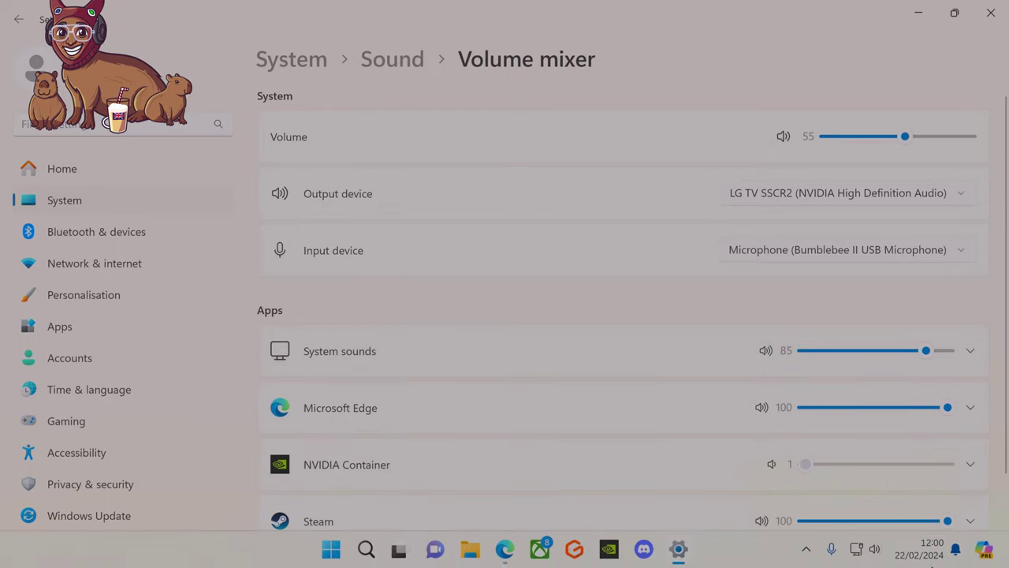
right_click(877, 551)
- Go to Sound settings and open LG TV SSCR2 properties from the All sound devices list
left_click(882, 503)
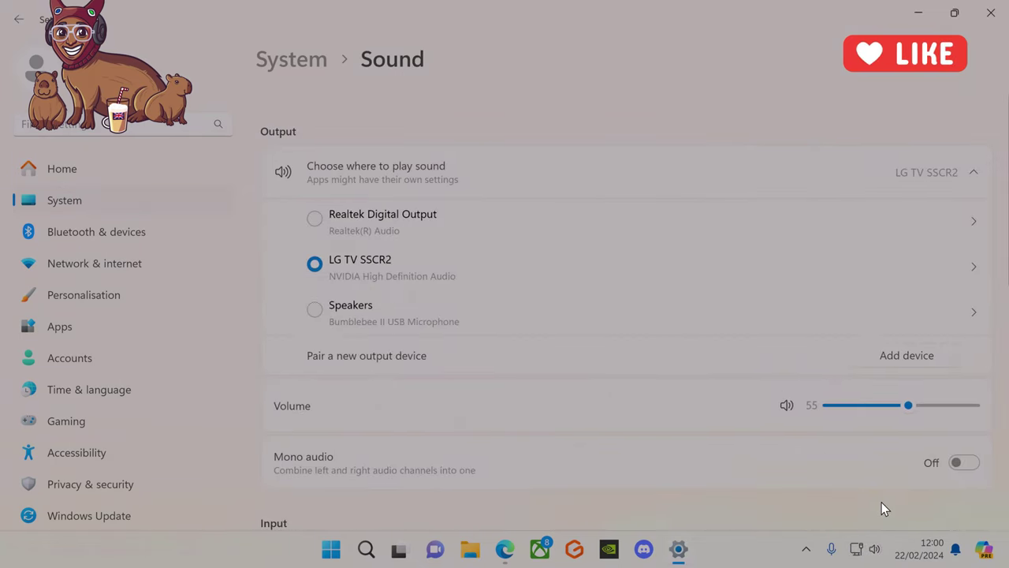
scroll(652, 306, "down", 5)
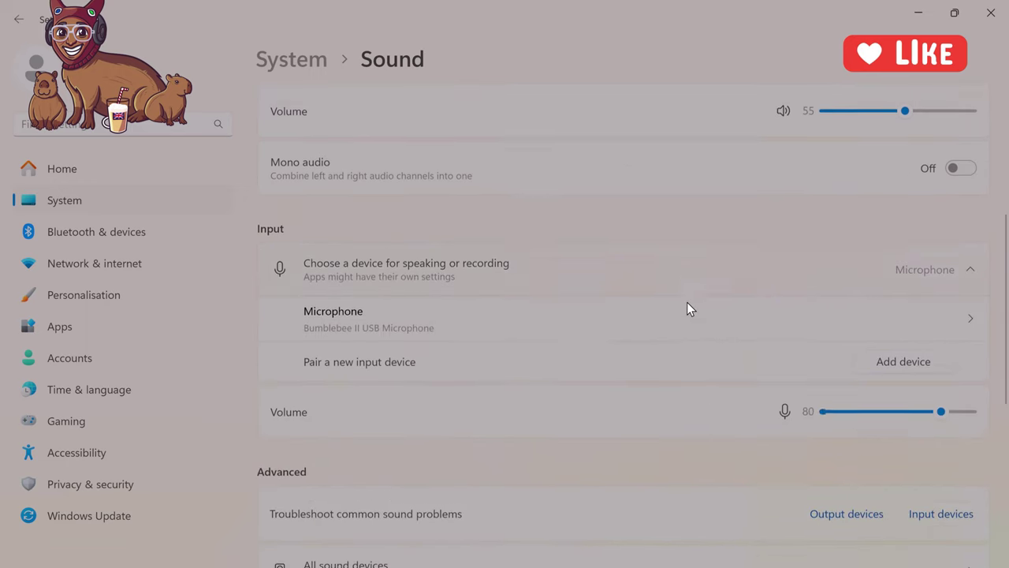
scroll(679, 301, "down", 1)
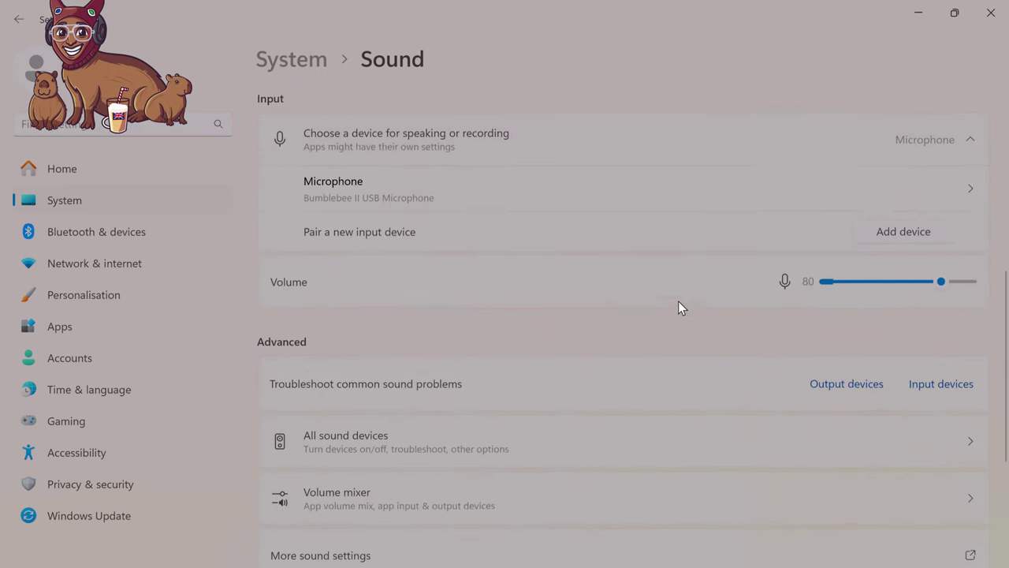
scroll(678, 301, "up", 5)
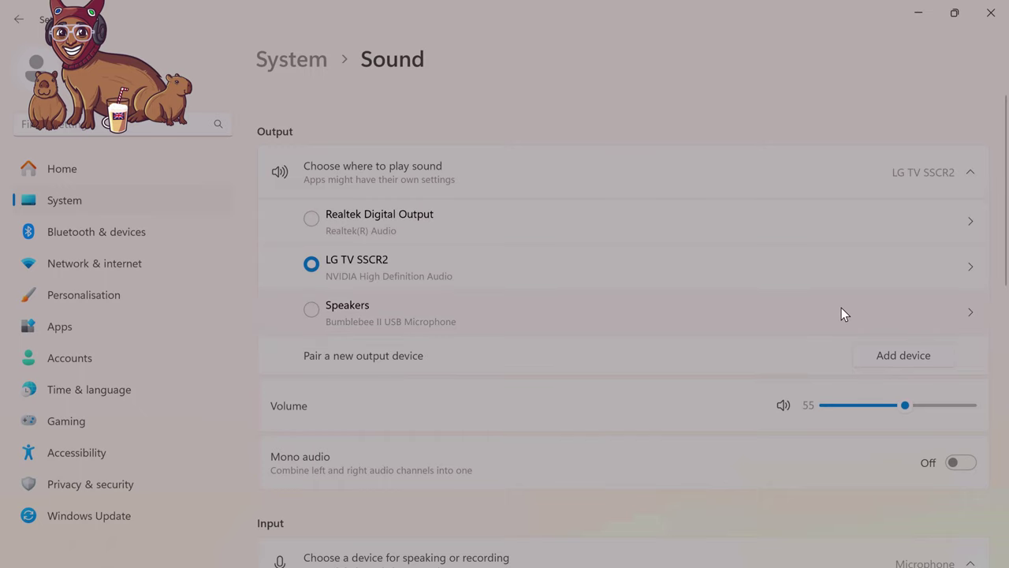
scroll(842, 308, "down", 2)
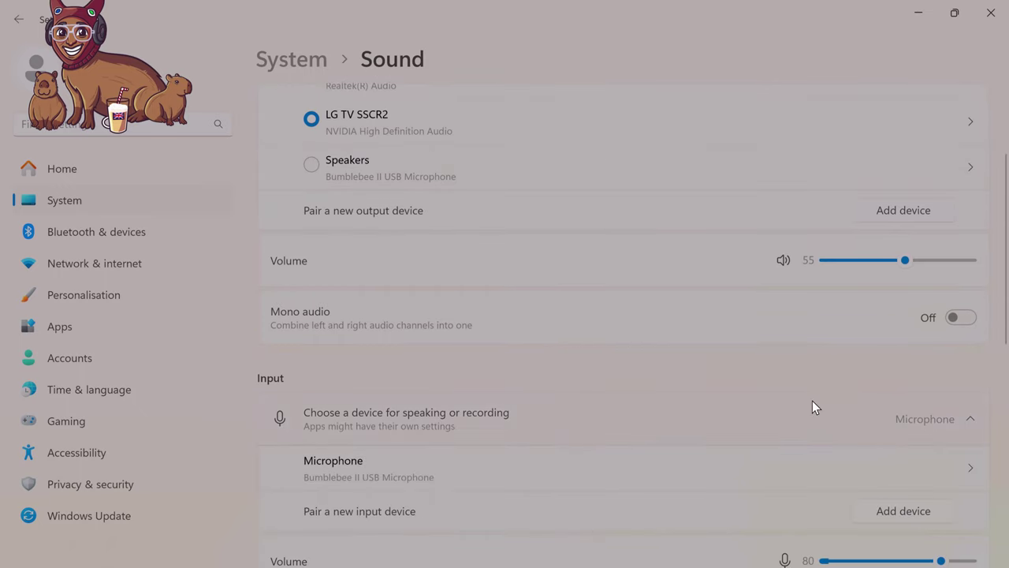
scroll(812, 400, "down", 6)
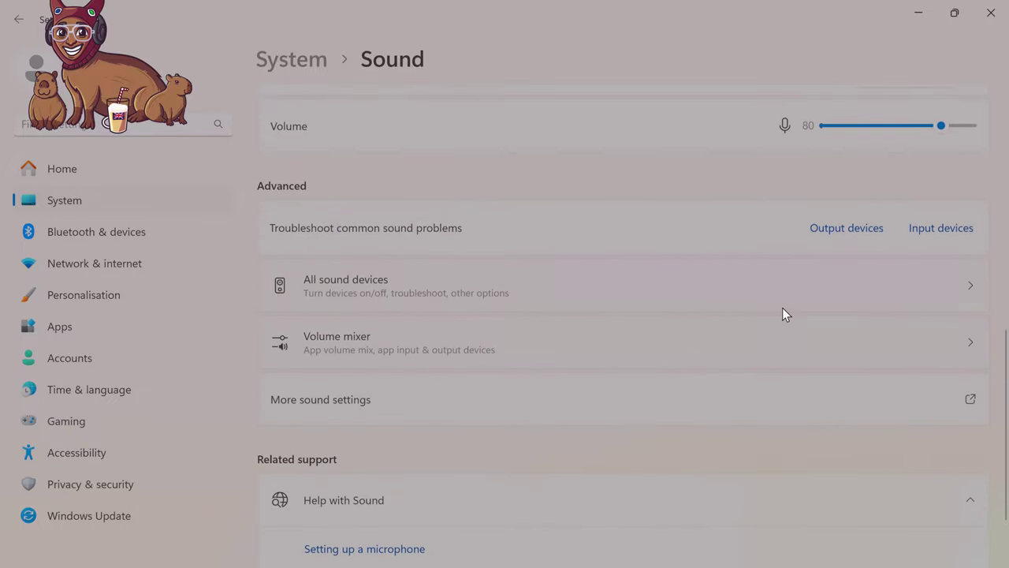
left_click(783, 306)
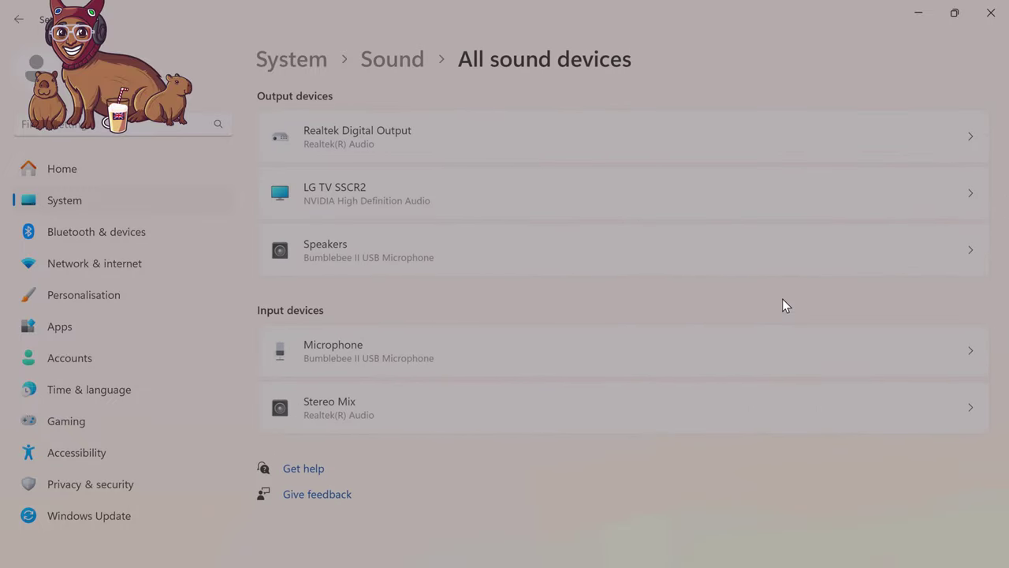
left_click(744, 210)
scroll(744, 210, "down", 2)
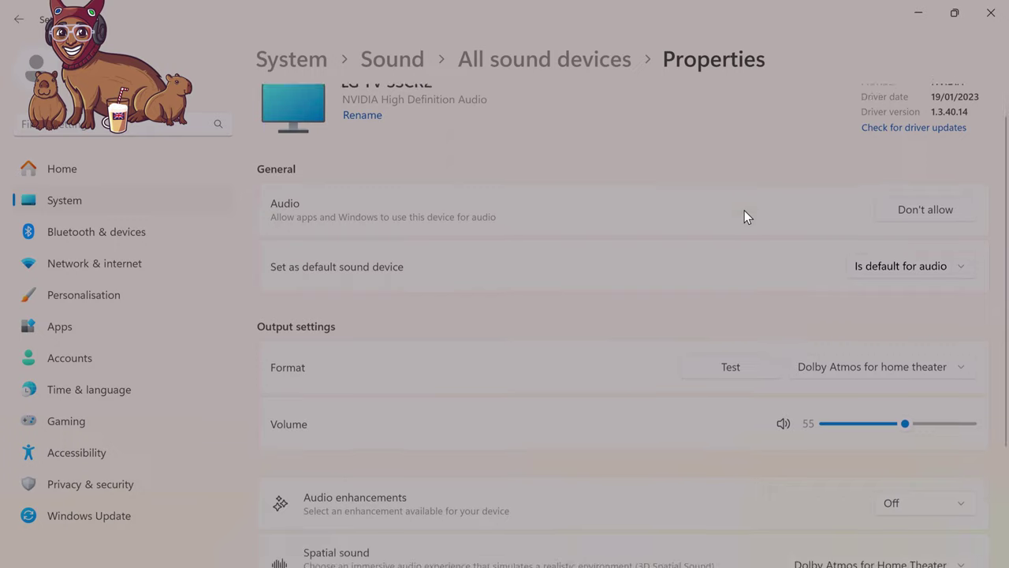
scroll(744, 210, "up", 2)
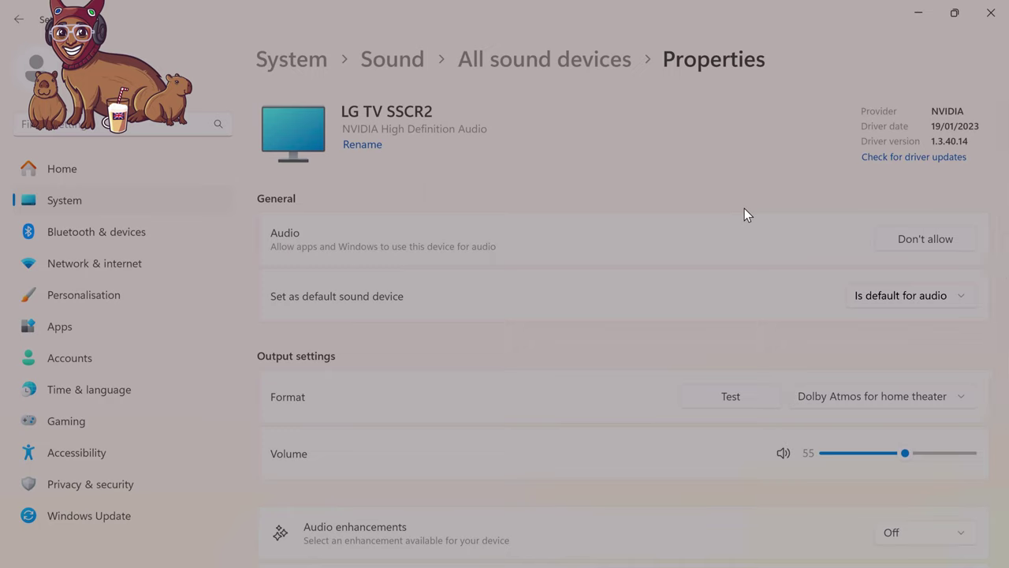
- Set the LG TV's volume to 50, close Settings, and launch GeForce Experience
left_click(878, 454)
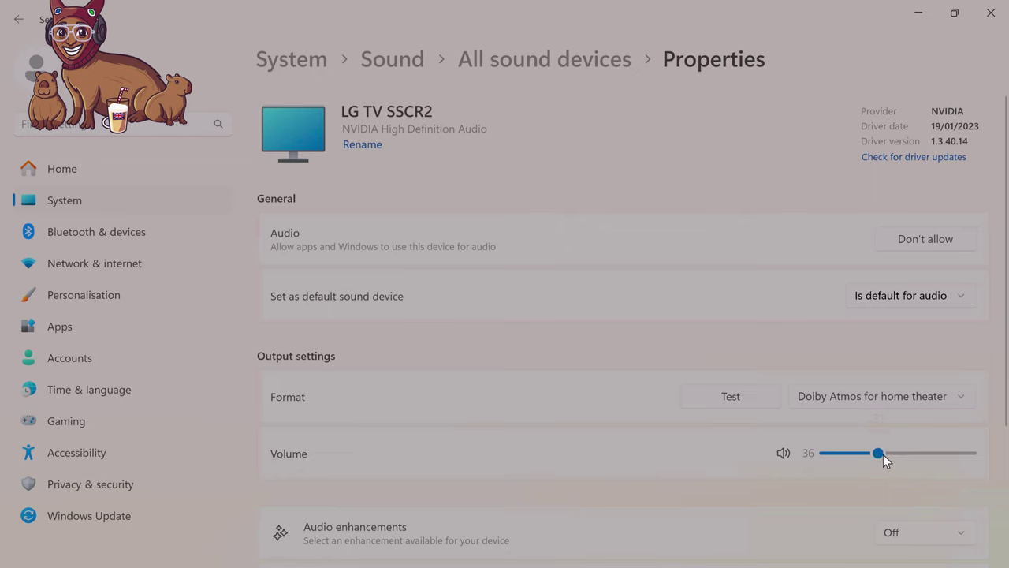
left_click(898, 450)
scroll(898, 450, "down", 2)
left_click(991, 13)
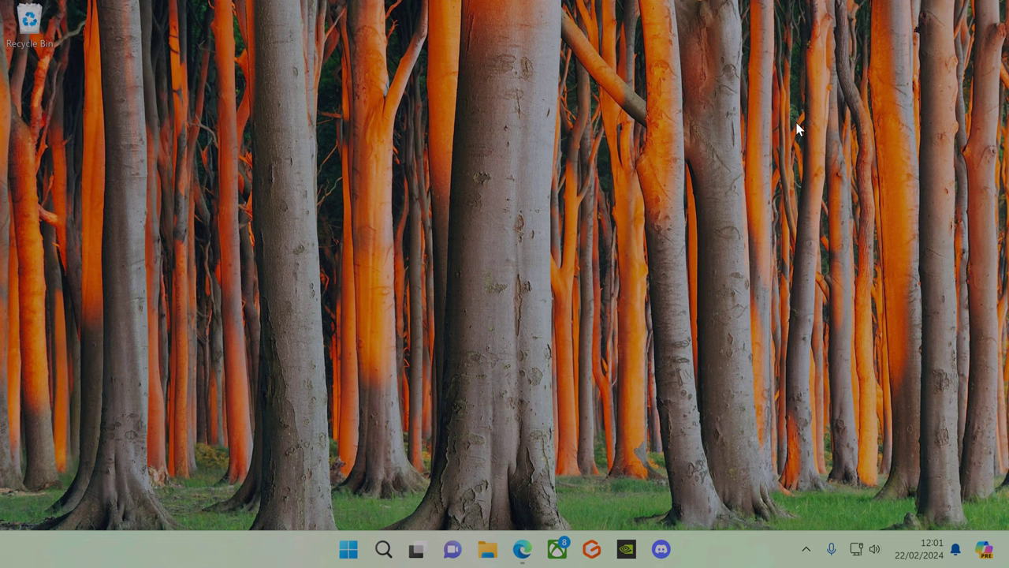
left_click(627, 551)
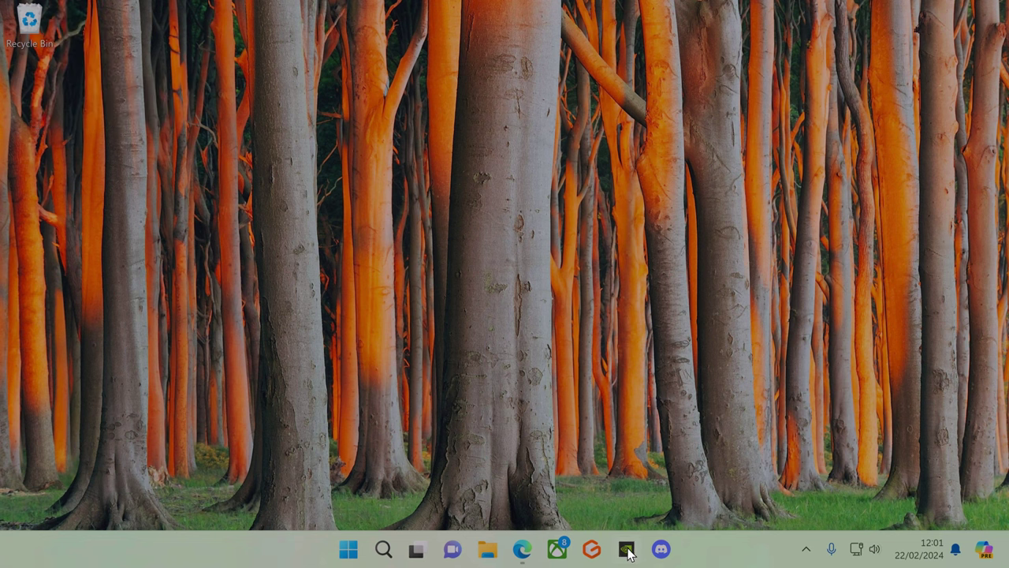